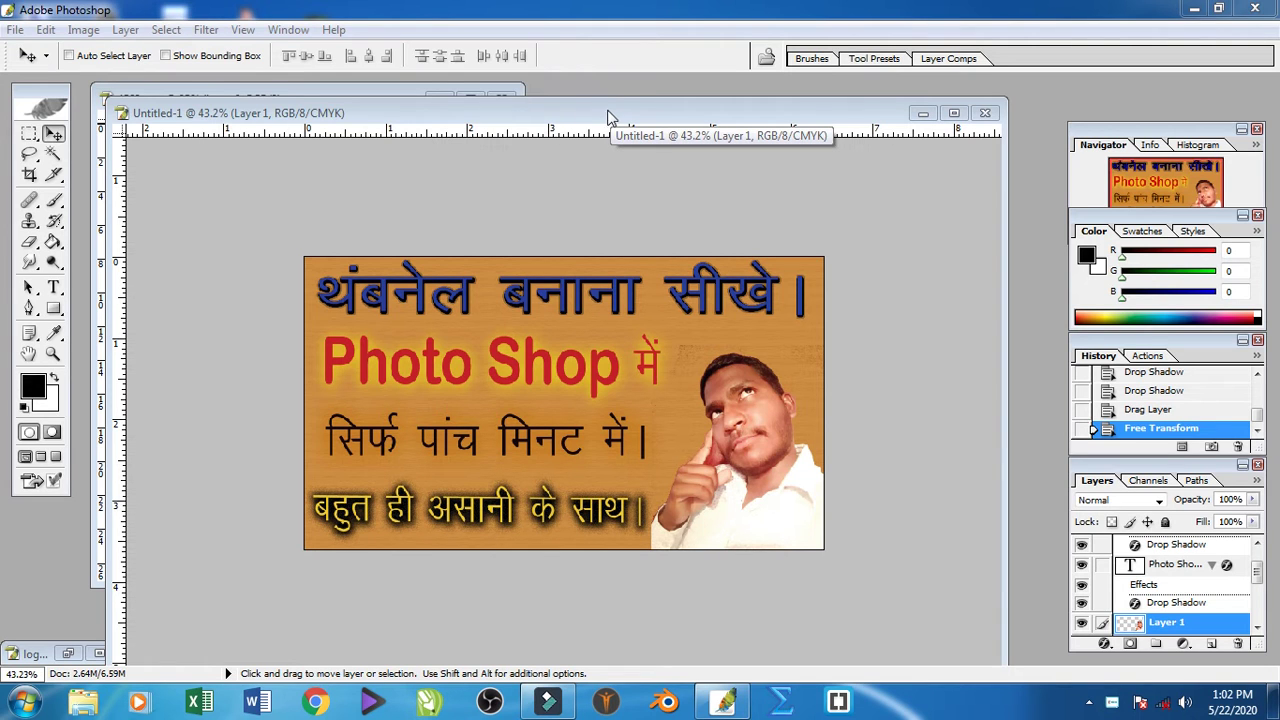
# Step: Create a white-background 1280 × 720 px RGB document at 200 ppi and enlarge its window
pyautogui.moveTo(550, 115); pyautogui.dragTo(554, 111)
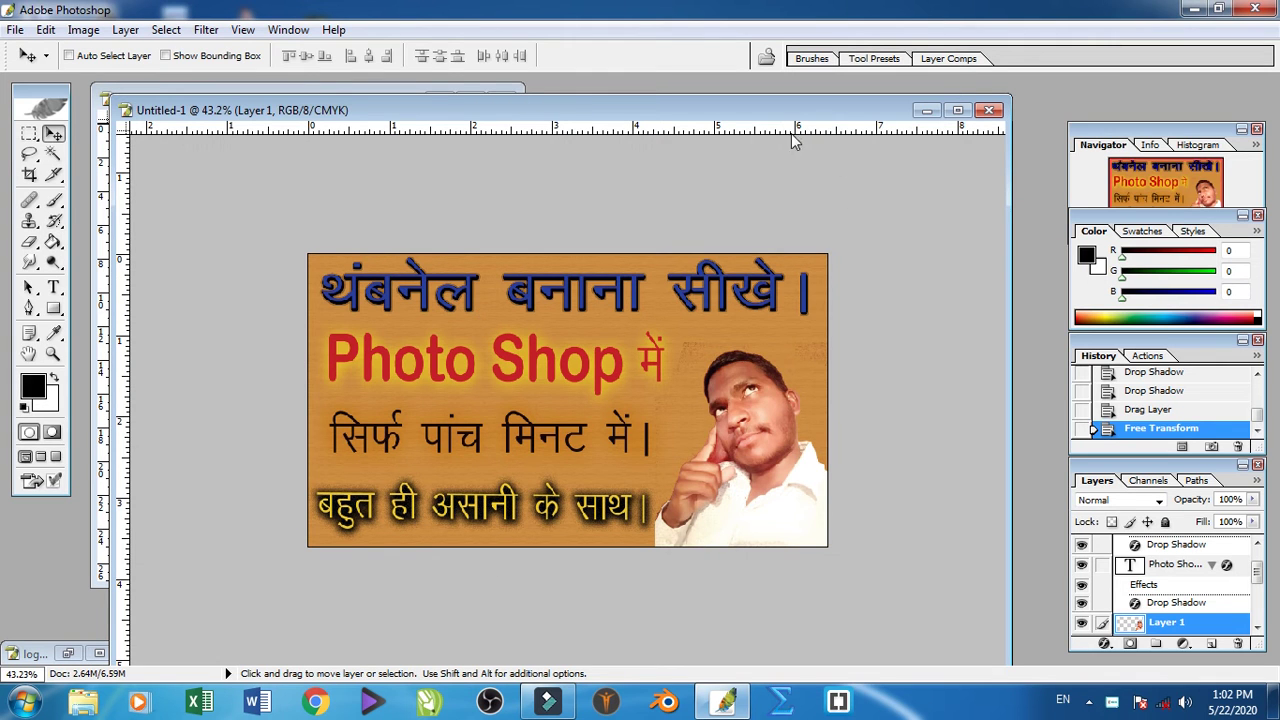
pyautogui.moveTo(575, 111)
pyautogui.mouseDown()
pyautogui.moveTo(572, 147)
pyautogui.moveTo(572, 112)
pyautogui.mouseUp()
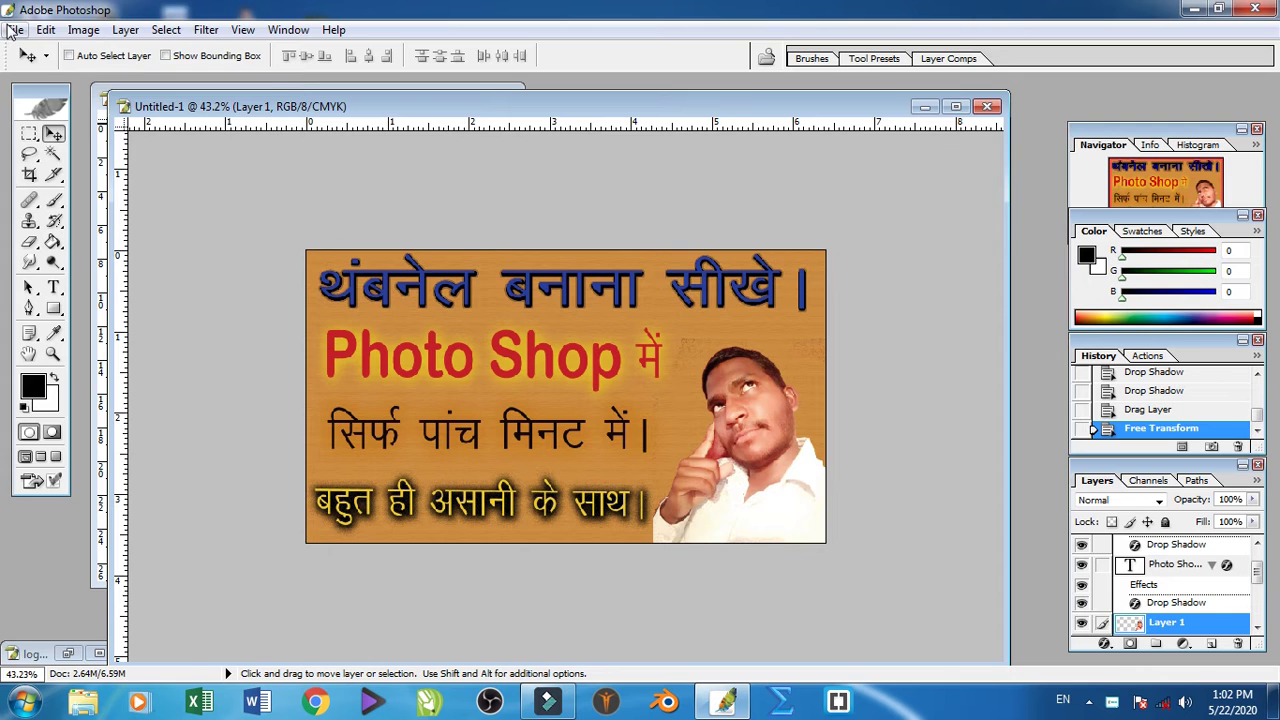
pyautogui.click(14, 29)
pyautogui.click(40, 47)
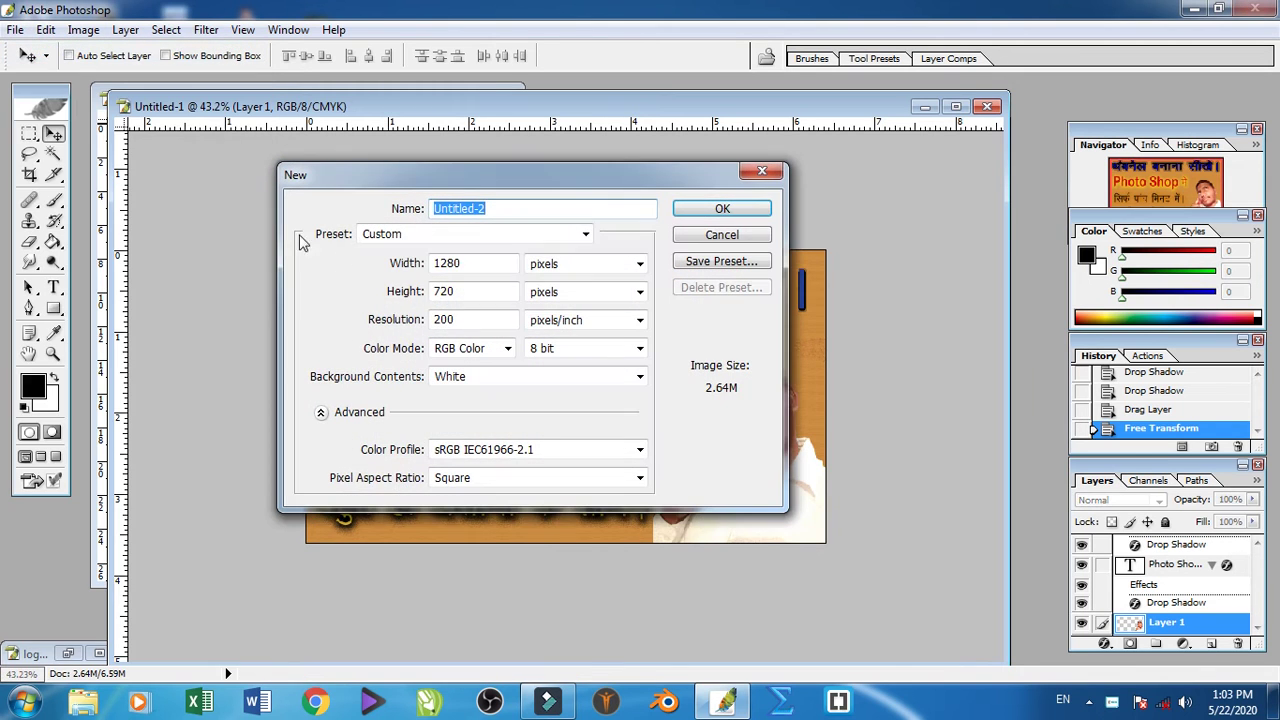
pyautogui.moveTo(484, 180); pyautogui.dragTo(542, 185)
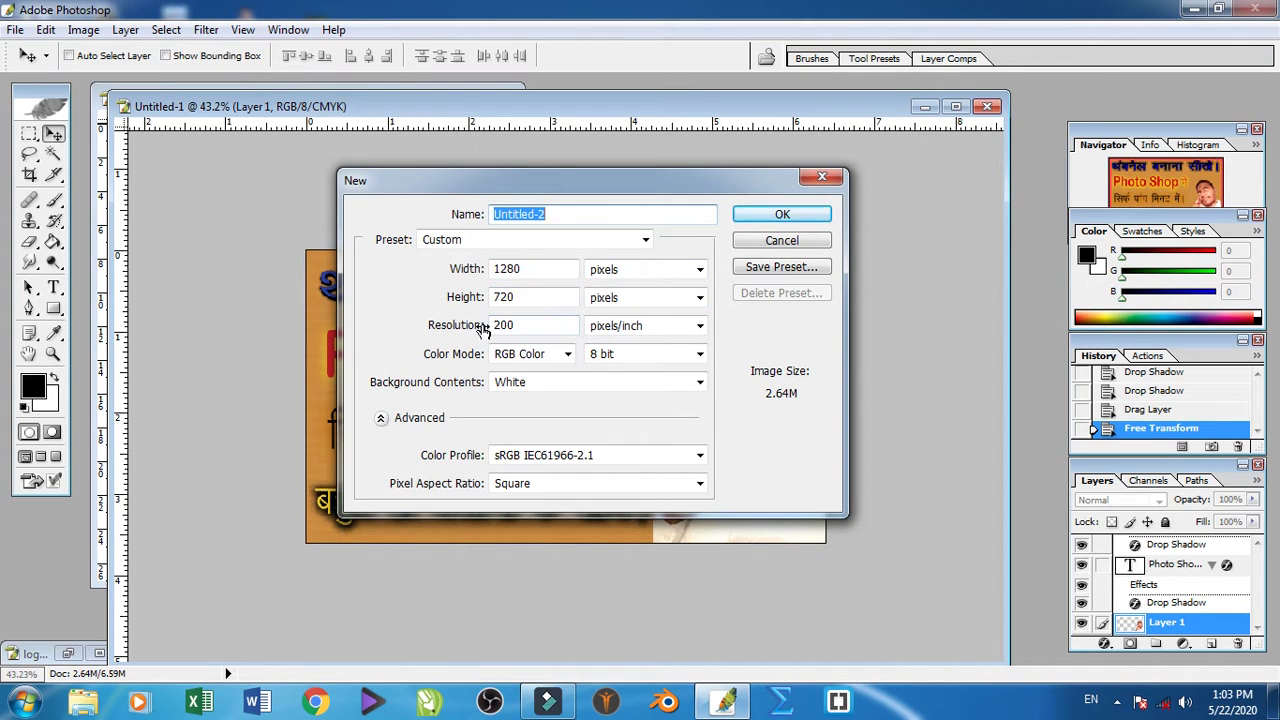
pyautogui.click(552, 387)
pyautogui.click(804, 212)
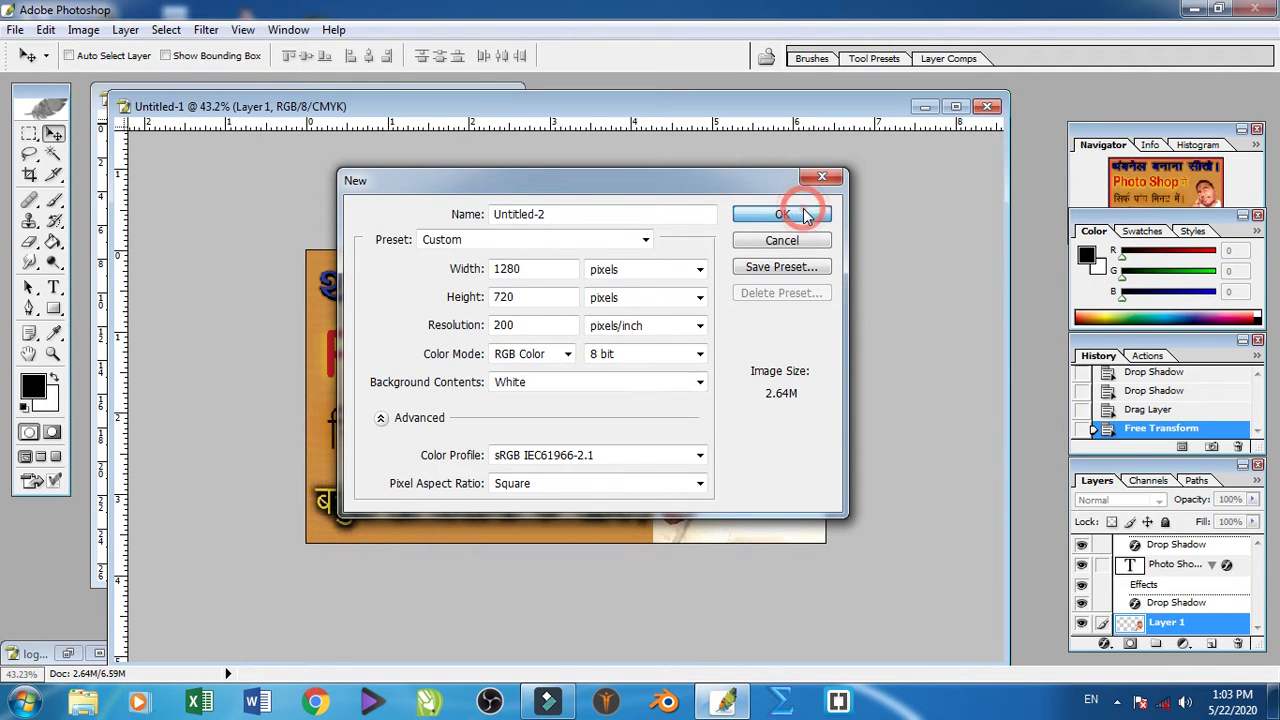
pyautogui.moveTo(663, 118); pyautogui.dragTo(702, 120)
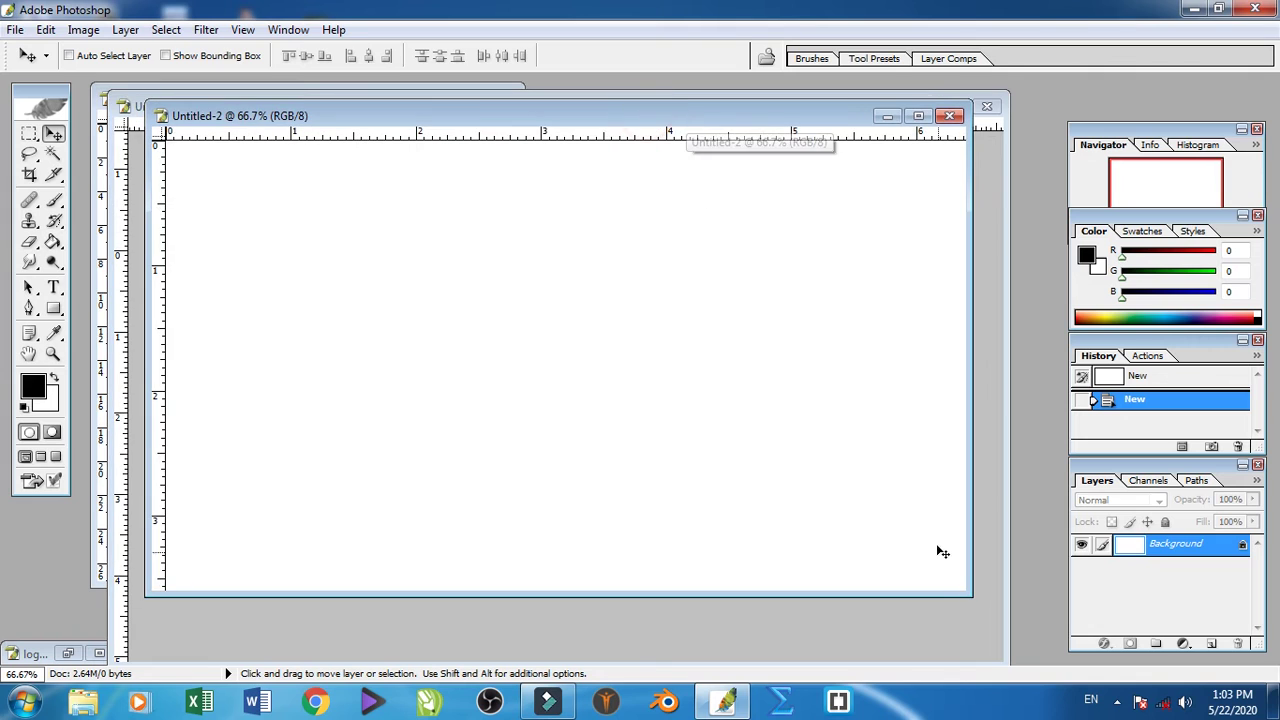
pyautogui.moveTo(968, 598); pyautogui.dragTo(1015, 621)
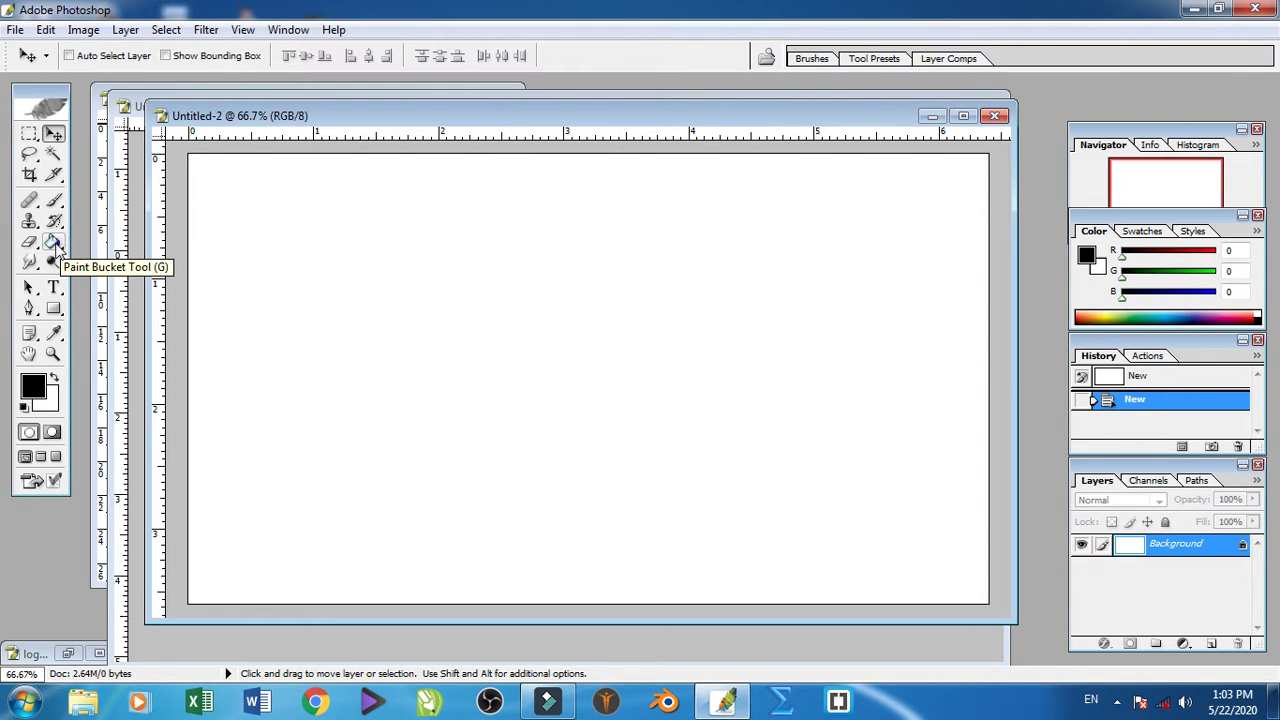
# Step: Fill the blank canvas with the orange wood-grain pattern using the Paint Bucket in Pattern mode
pyautogui.click(53, 243)
pyautogui.click(155, 57)
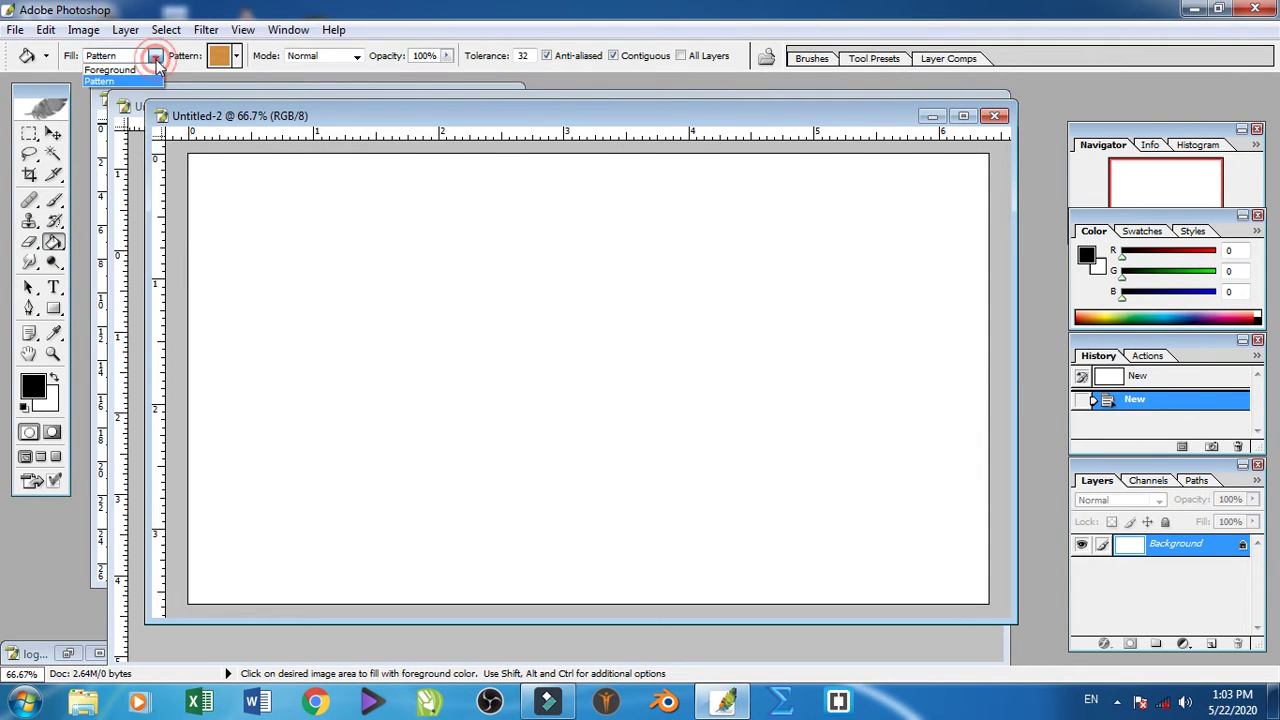
pyautogui.click(134, 71)
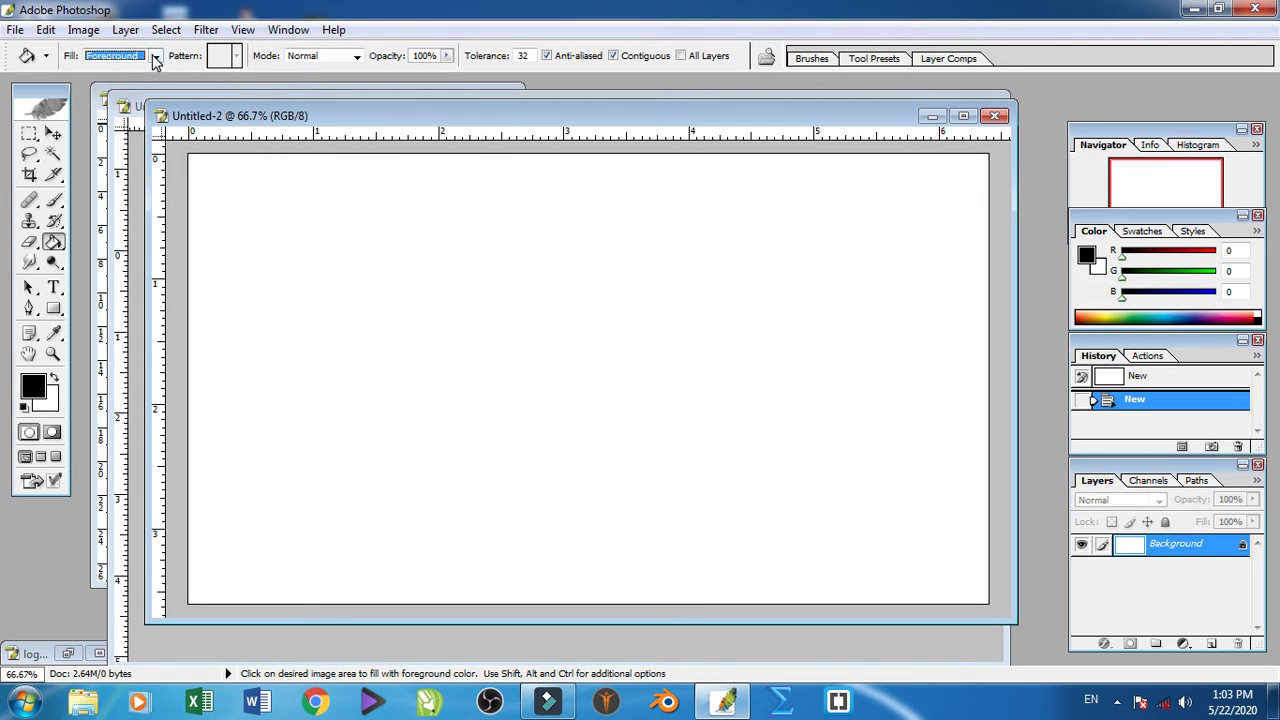
pyautogui.click(155, 56)
pyautogui.click(112, 81)
pyautogui.click(237, 56)
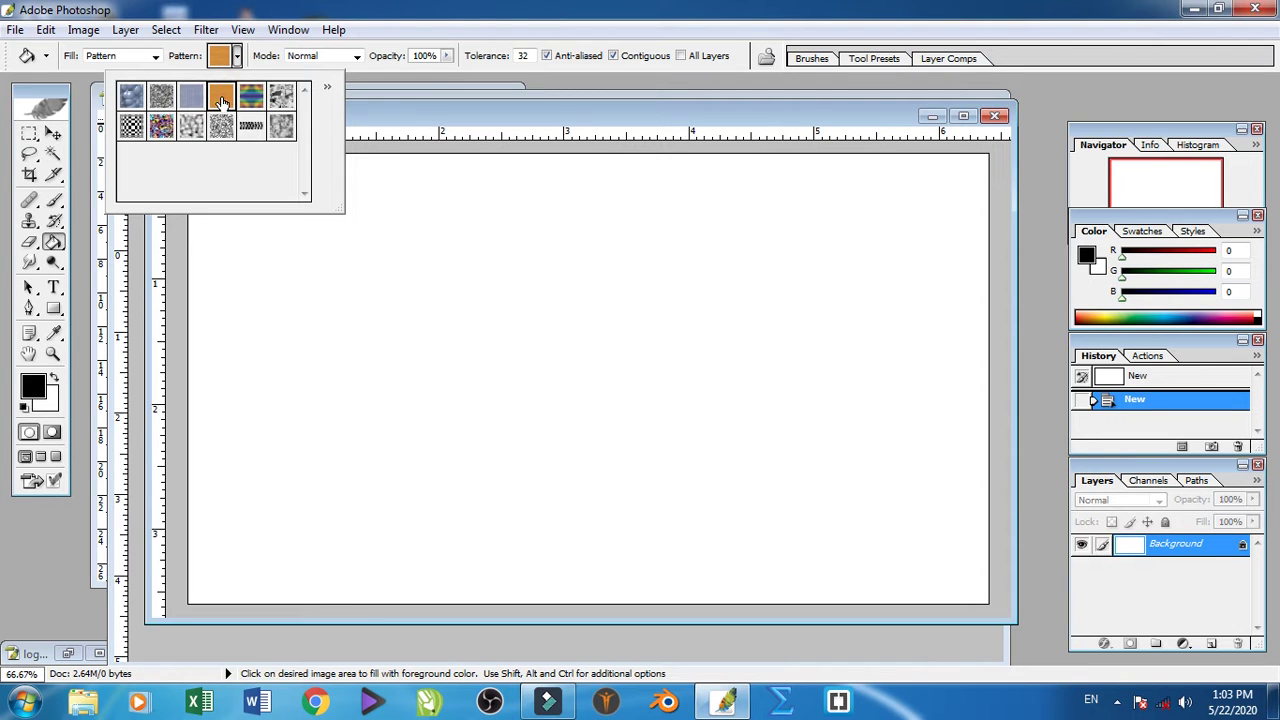
pyautogui.click(372, 302)
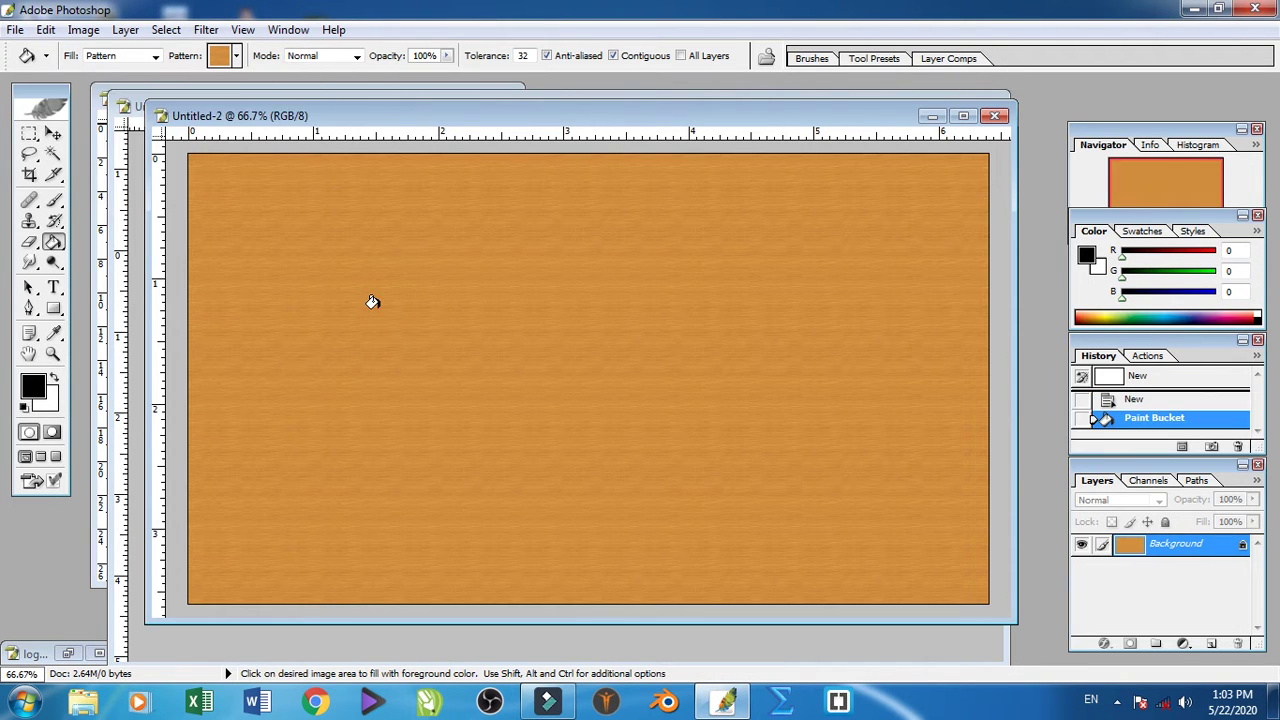
pyautogui.moveTo(523, 116)
pyautogui.mouseDown()
pyautogui.moveTo(552, 318)
pyautogui.moveTo(527, 127)
pyautogui.mouseUp()
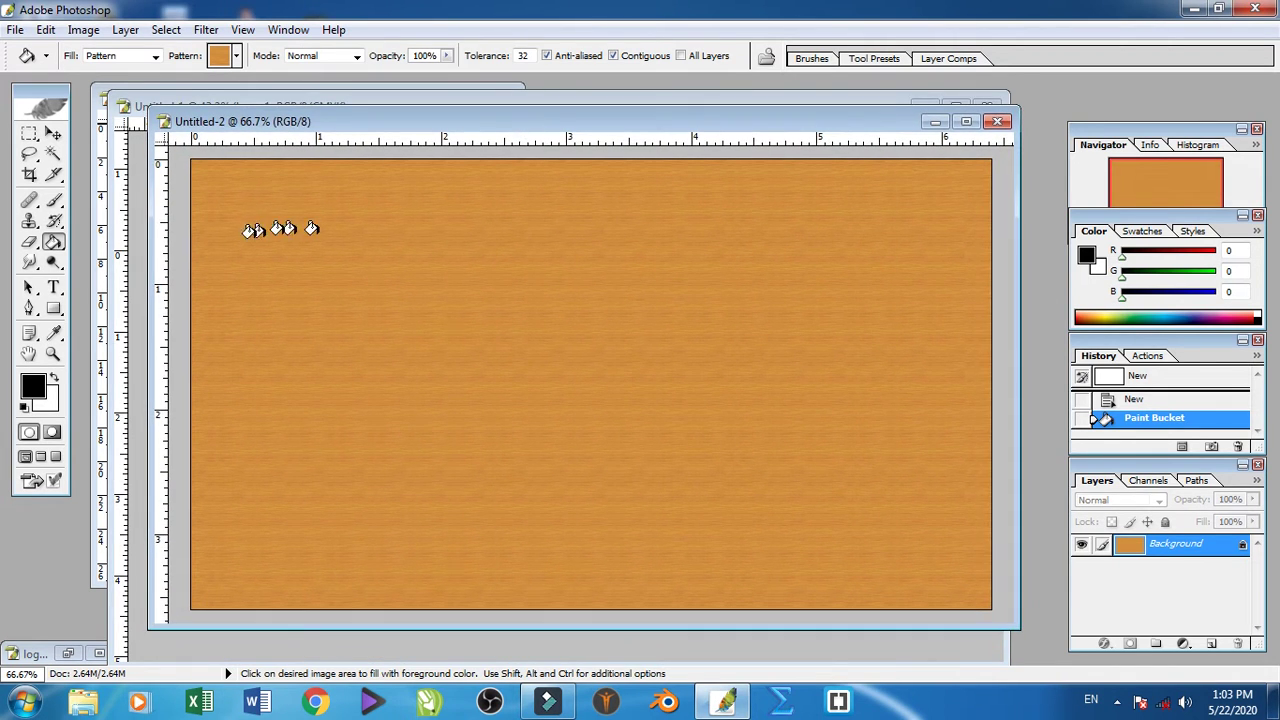
# Step: Type the yellow Hindi headline 'थंबनेल बनाना सीखे।' near the canvas top-left and select it
pyautogui.click(56, 288)
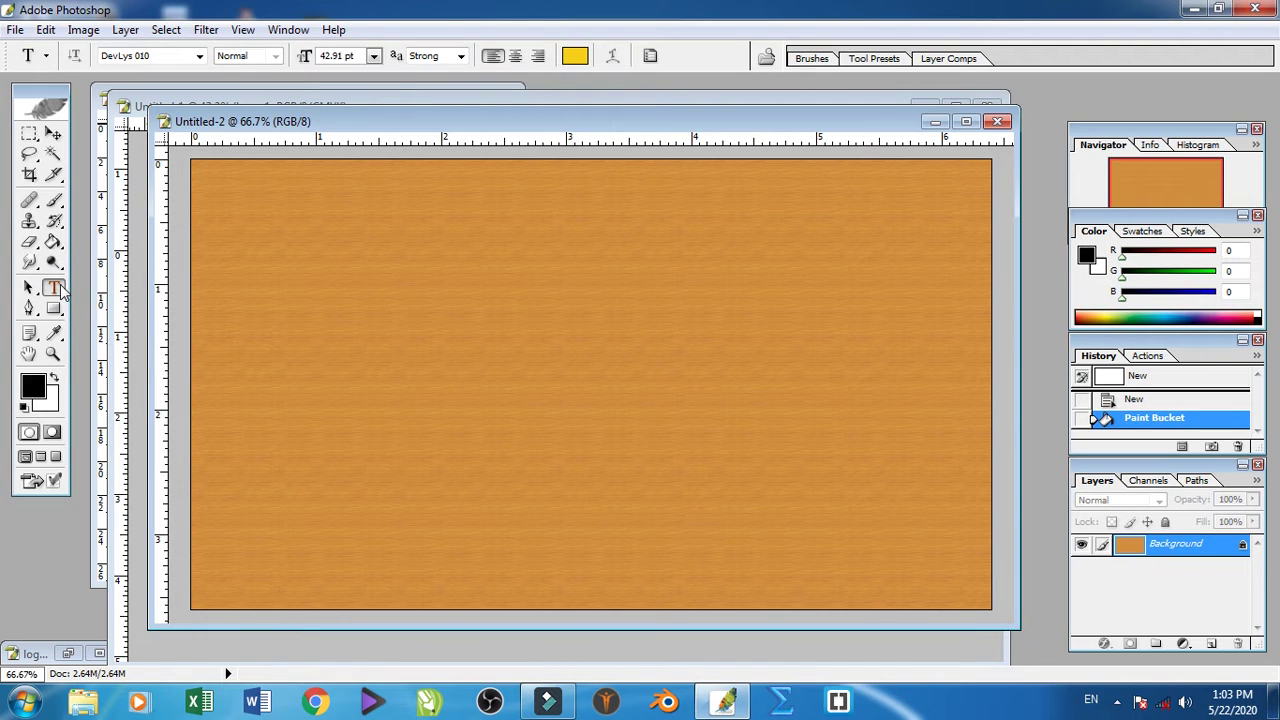
pyautogui.click(231, 222)
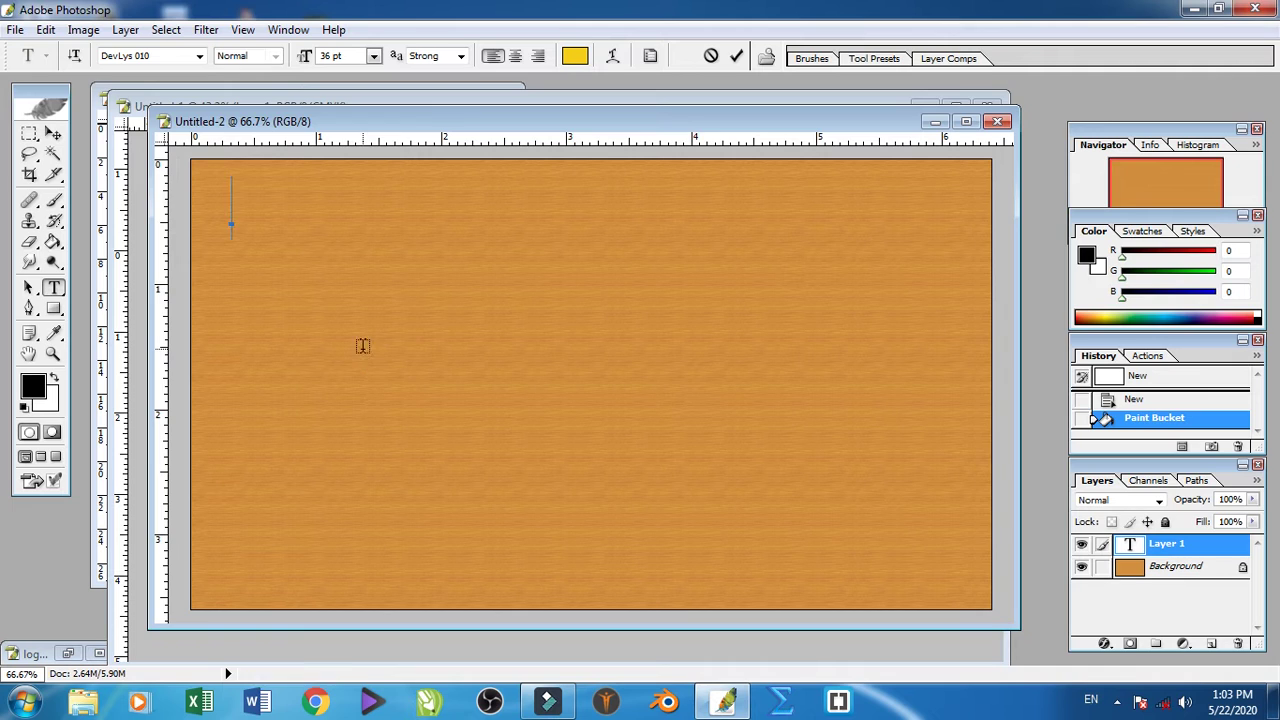
pyautogui.write('Fka')
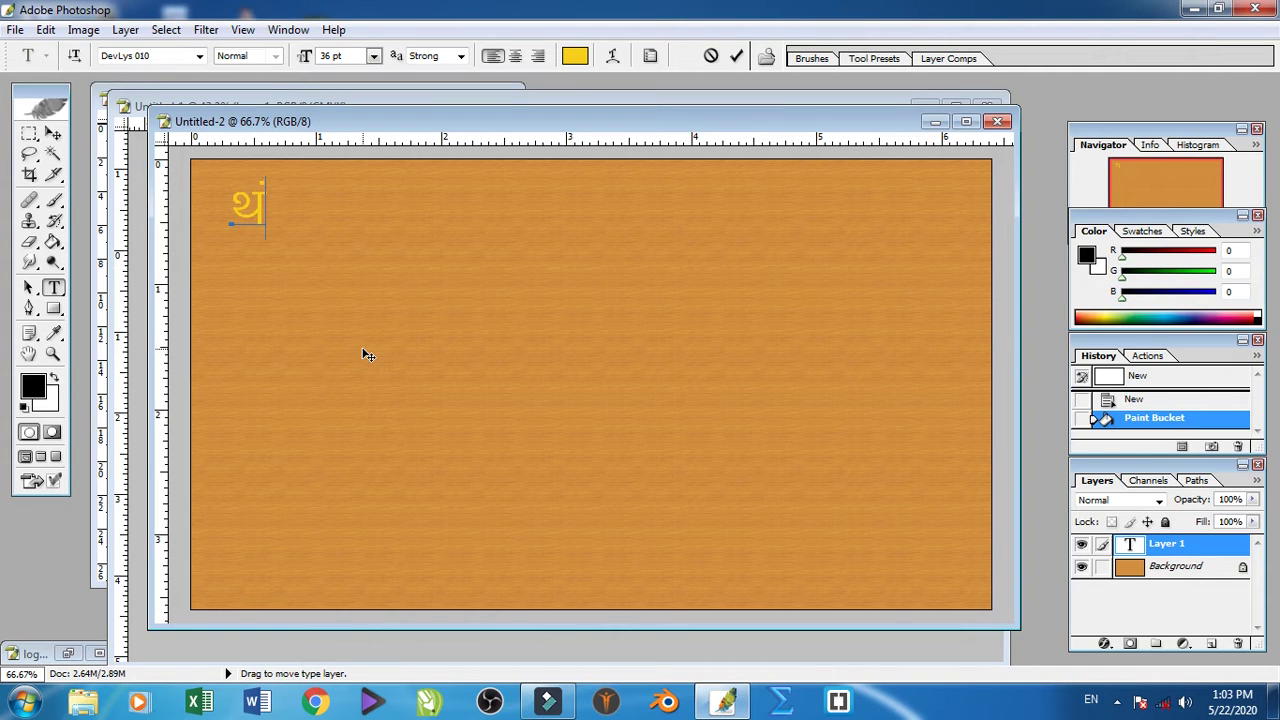
pyautogui.write('cus')
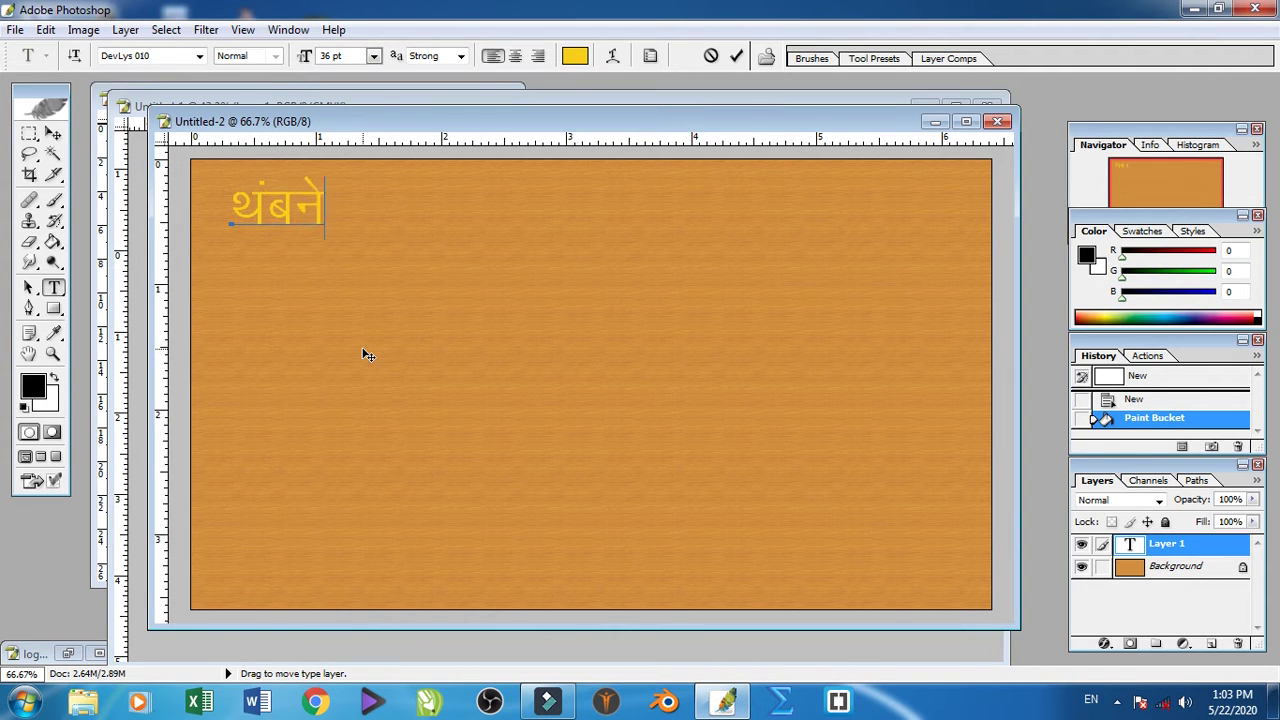
pyautogui.write('y')
pyautogui.write(' cukuk l')
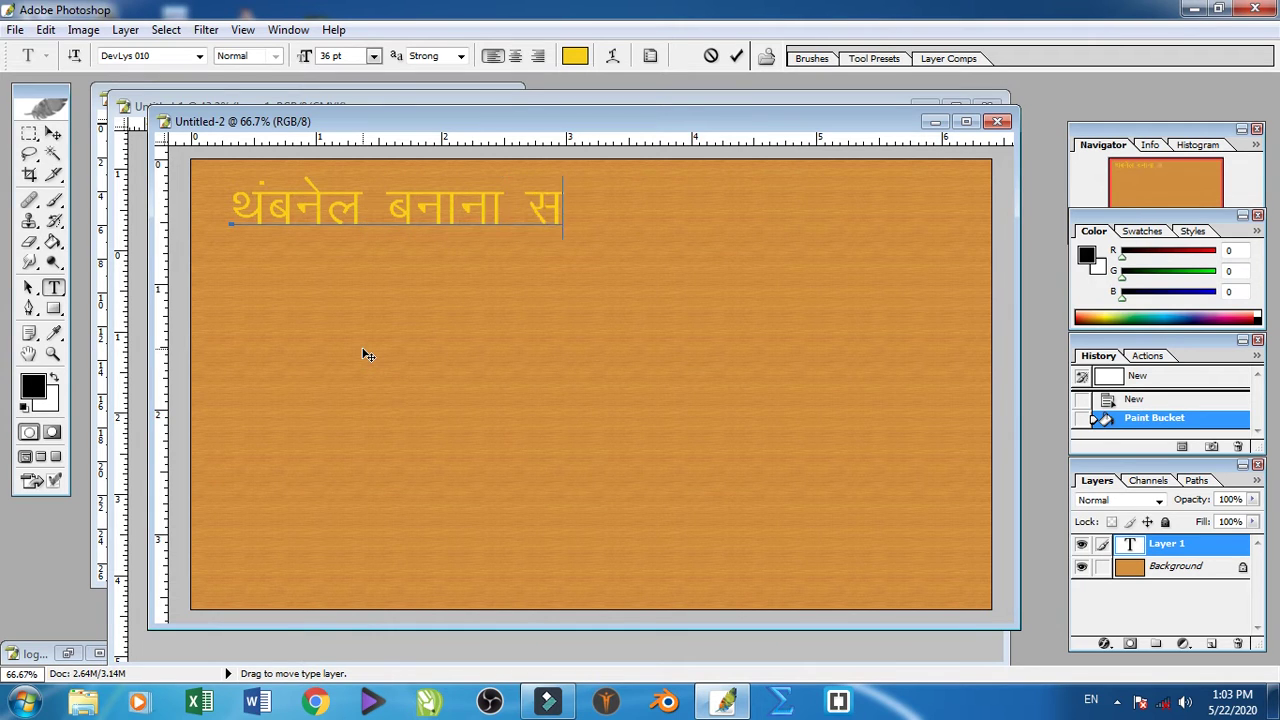
pyautogui.write('h[ksA')
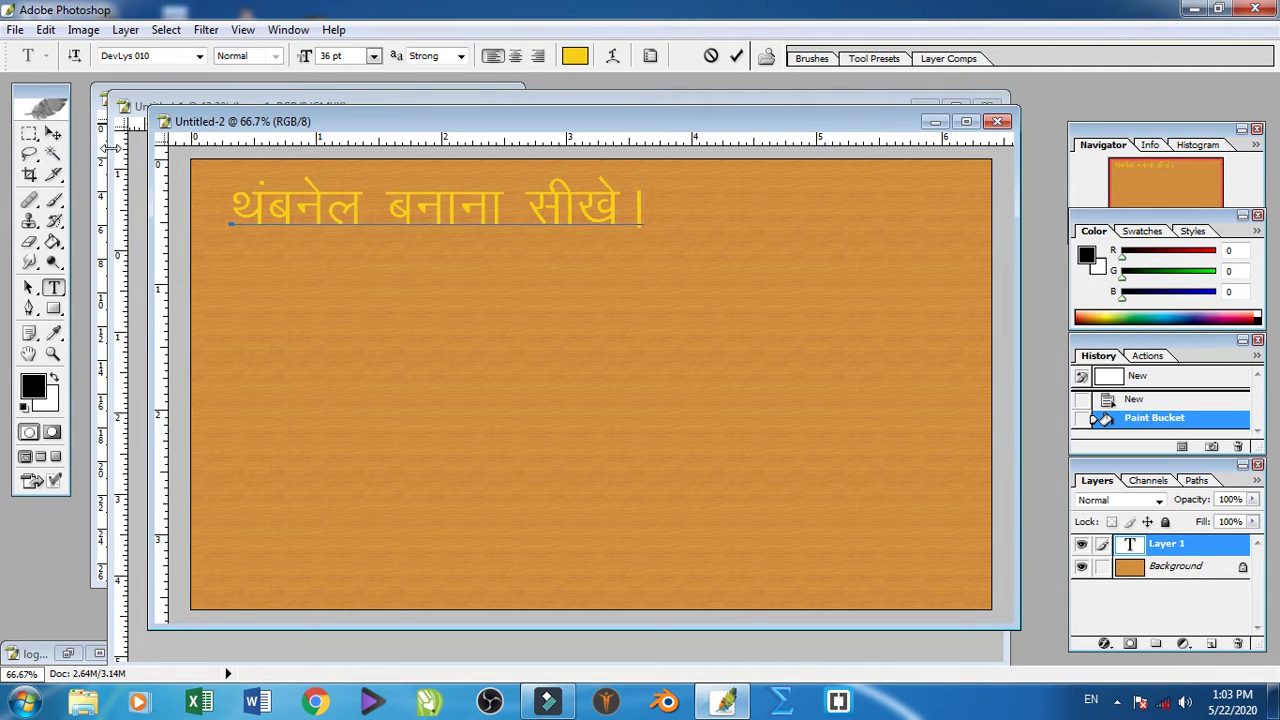
pyautogui.hotkey('ctrl', 'a')
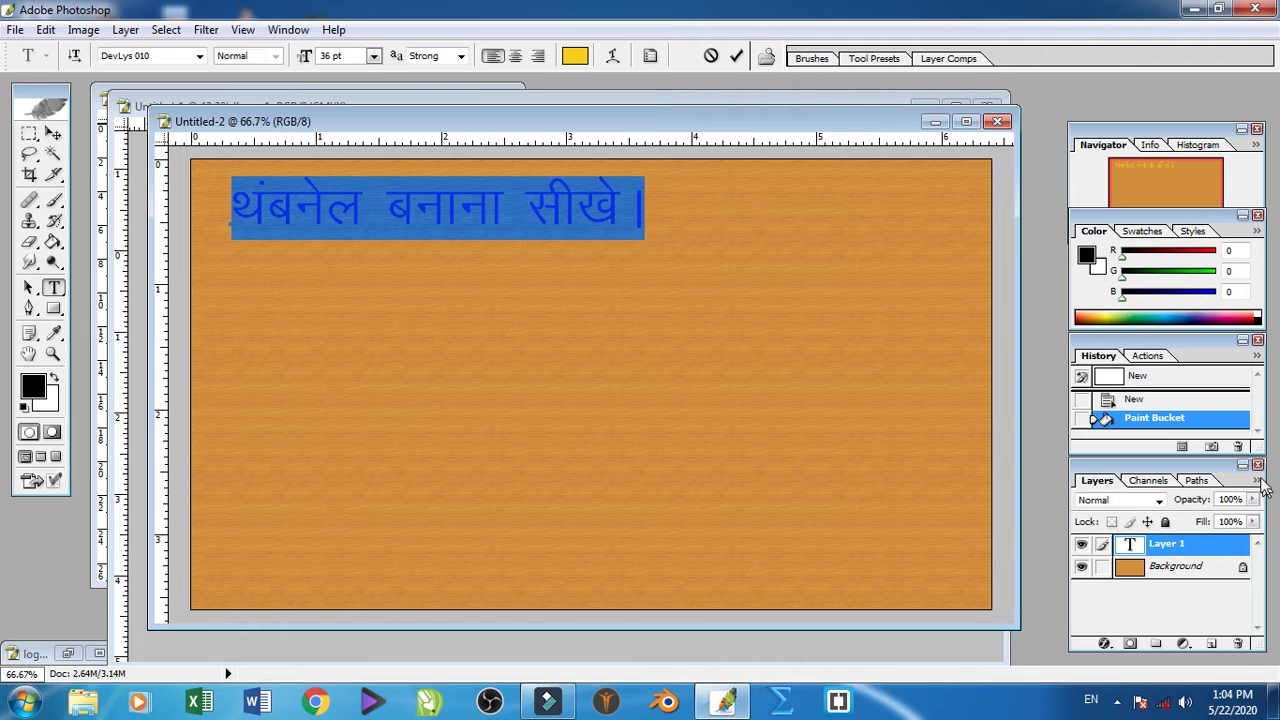
pyautogui.click(1260, 483)
# Step: Add a drop shadow with 15% spread and 18 px size to the headline
pyautogui.click(1098, 366)
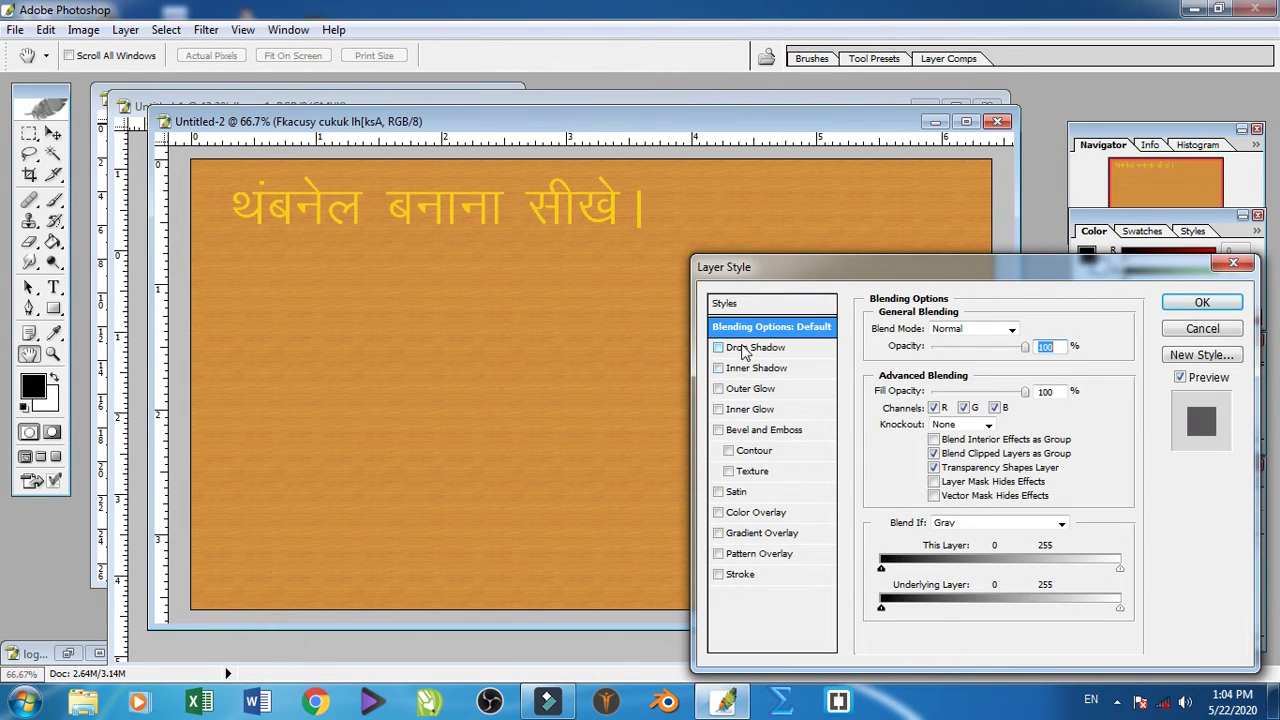
pyautogui.click(745, 350)
pyautogui.moveTo(834, 266); pyautogui.dragTo(812, 244)
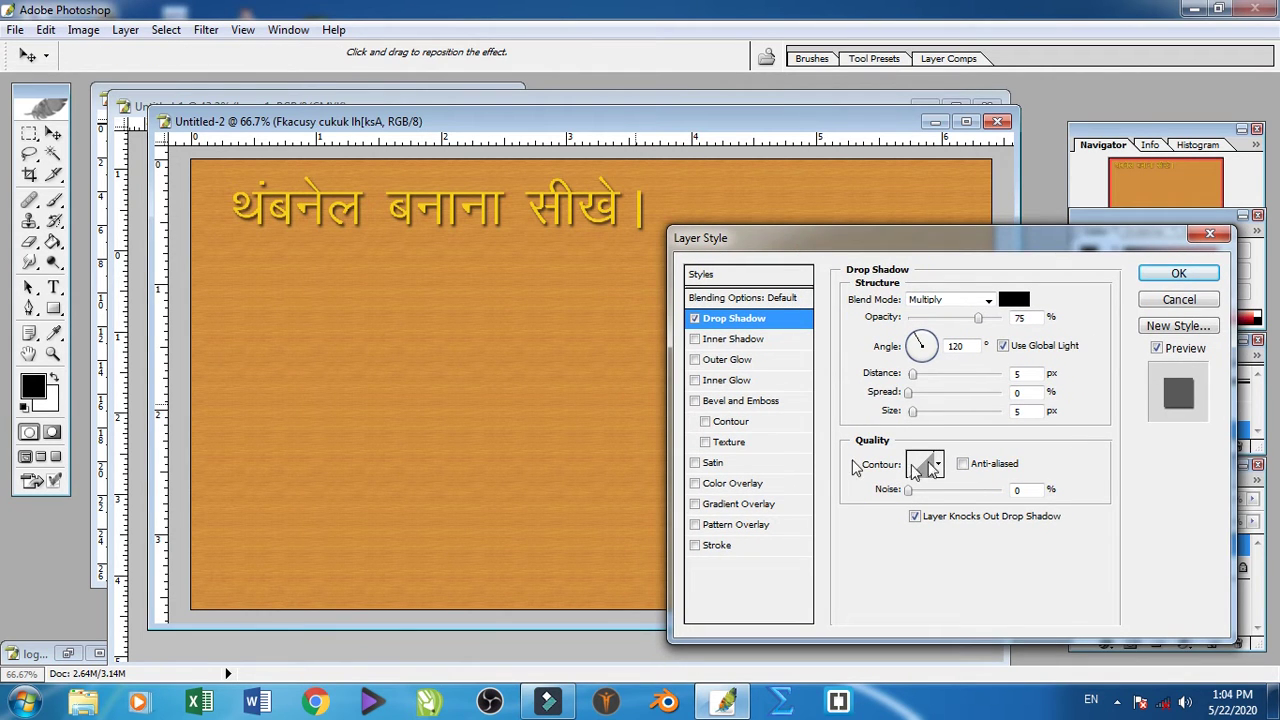
pyautogui.moveTo(912, 414)
pyautogui.mouseDown()
pyautogui.moveTo(925, 416)
pyautogui.moveTo(923, 393)
pyautogui.mouseUp()
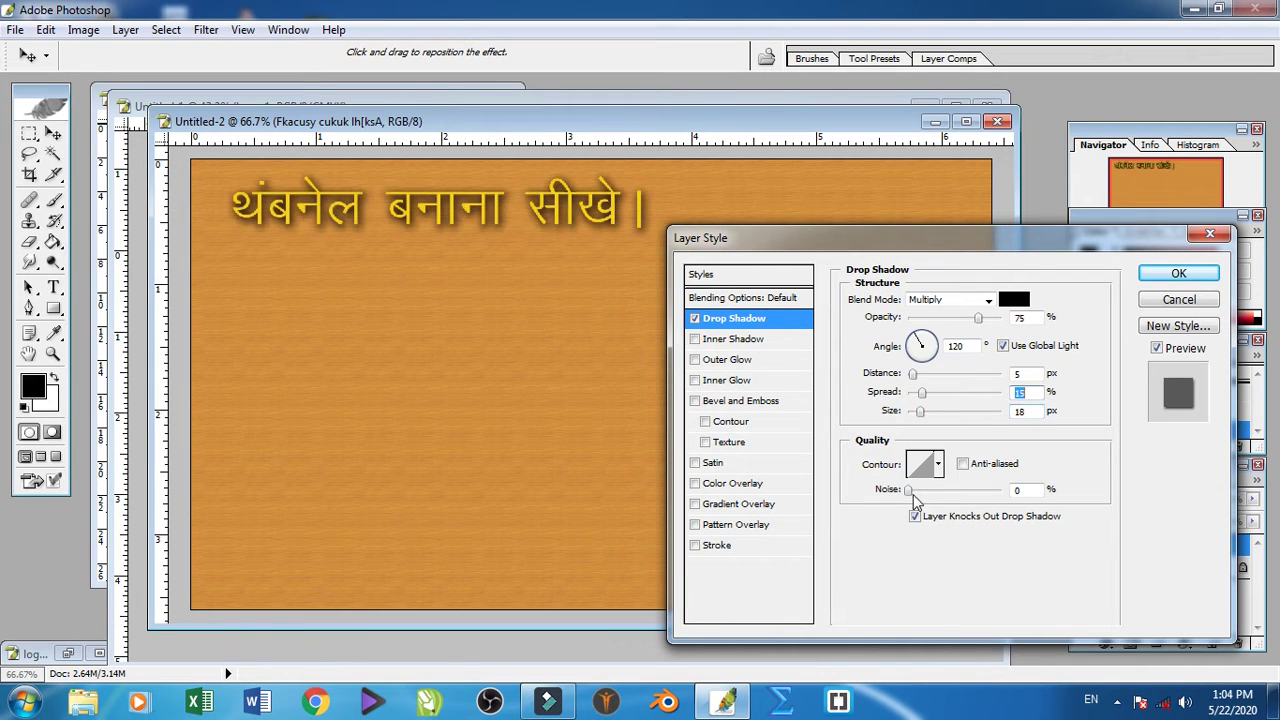
pyautogui.moveTo(910, 492); pyautogui.dragTo(909, 495)
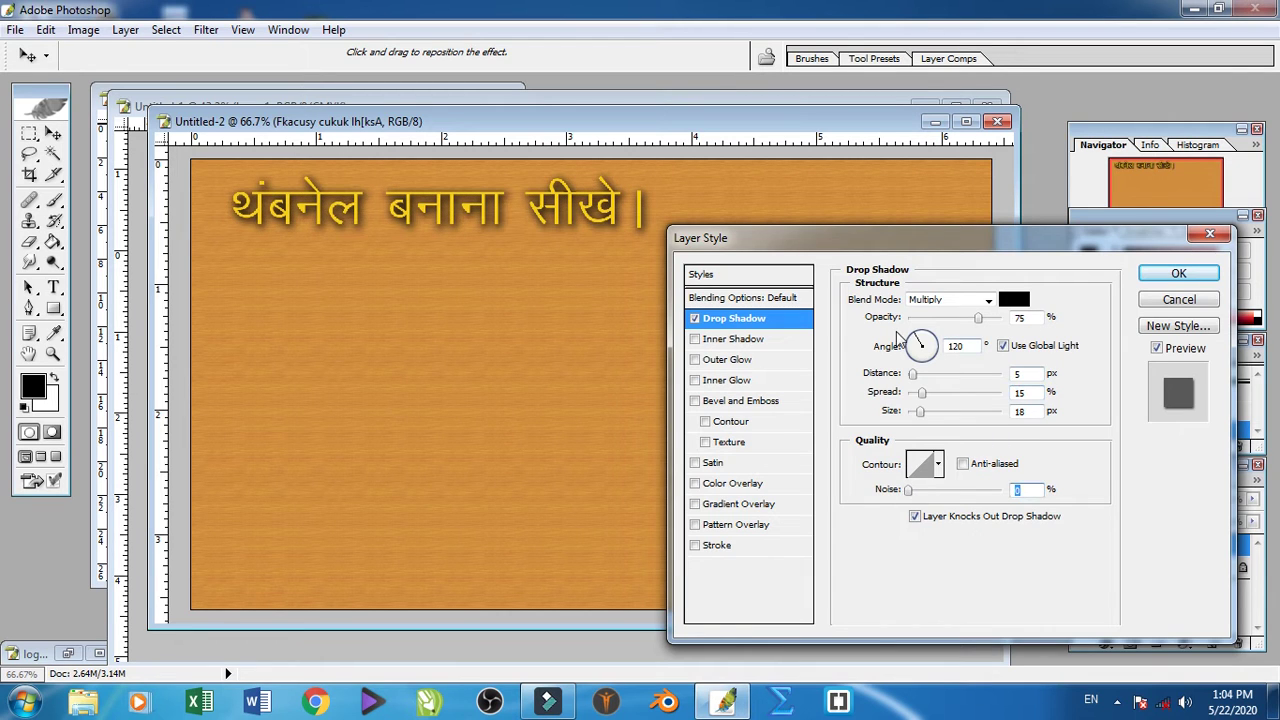
pyautogui.click(1179, 273)
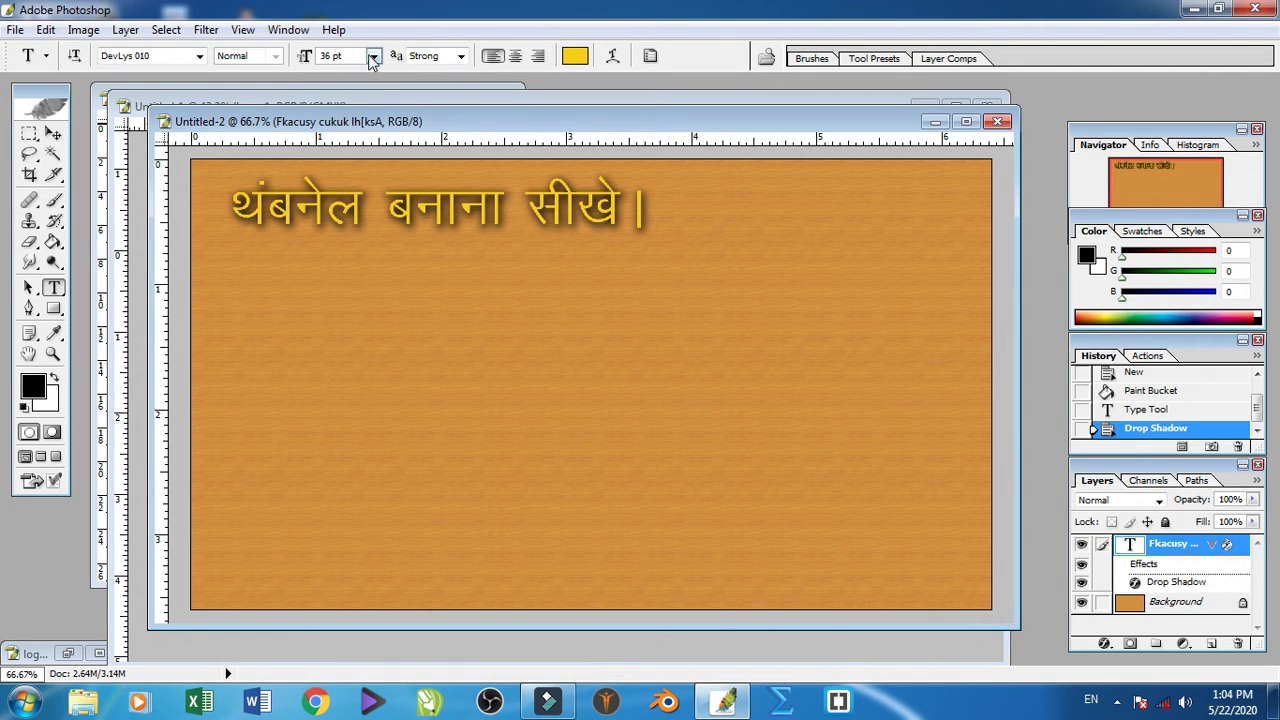
# Step: Scale the Hindi headline to about 55.66 pt, nudge it up-left, and commit the edit
pyautogui.click(502, 222)
pyautogui.hotkey('ctrl', 'a')
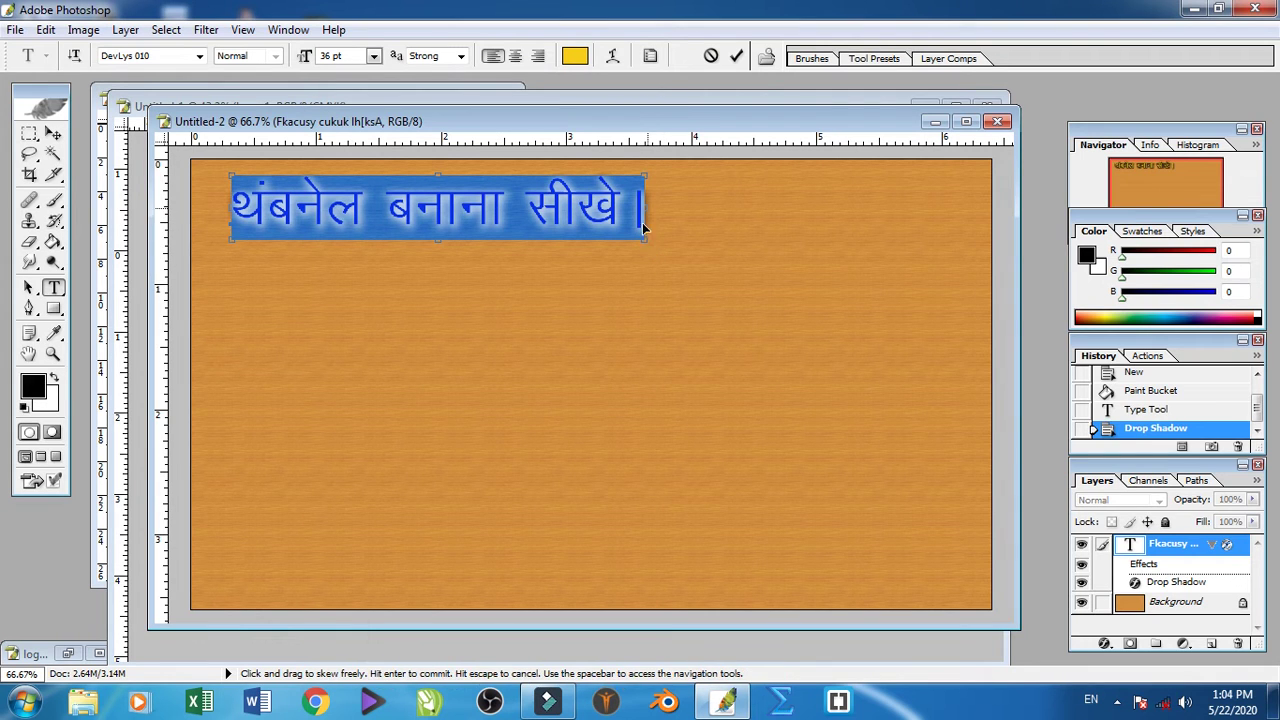
pyautogui.moveTo(646, 243); pyautogui.dragTo(895, 276)
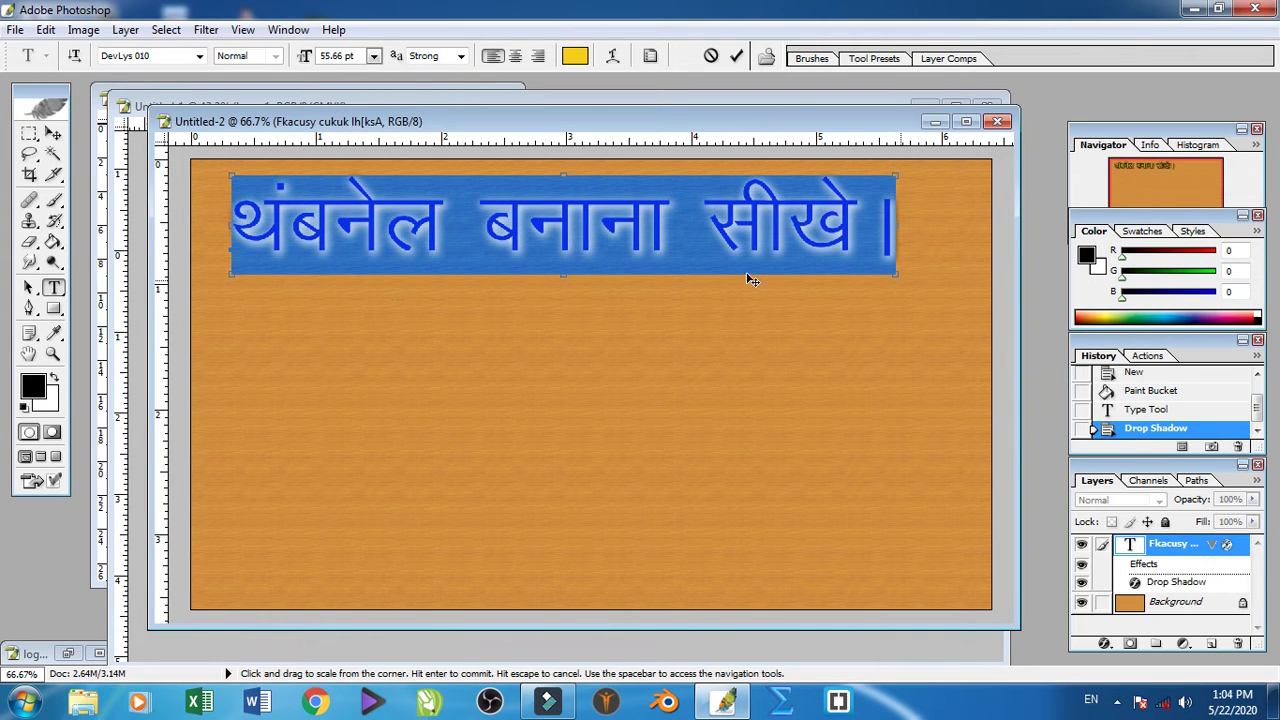
pyautogui.click(679, 237)
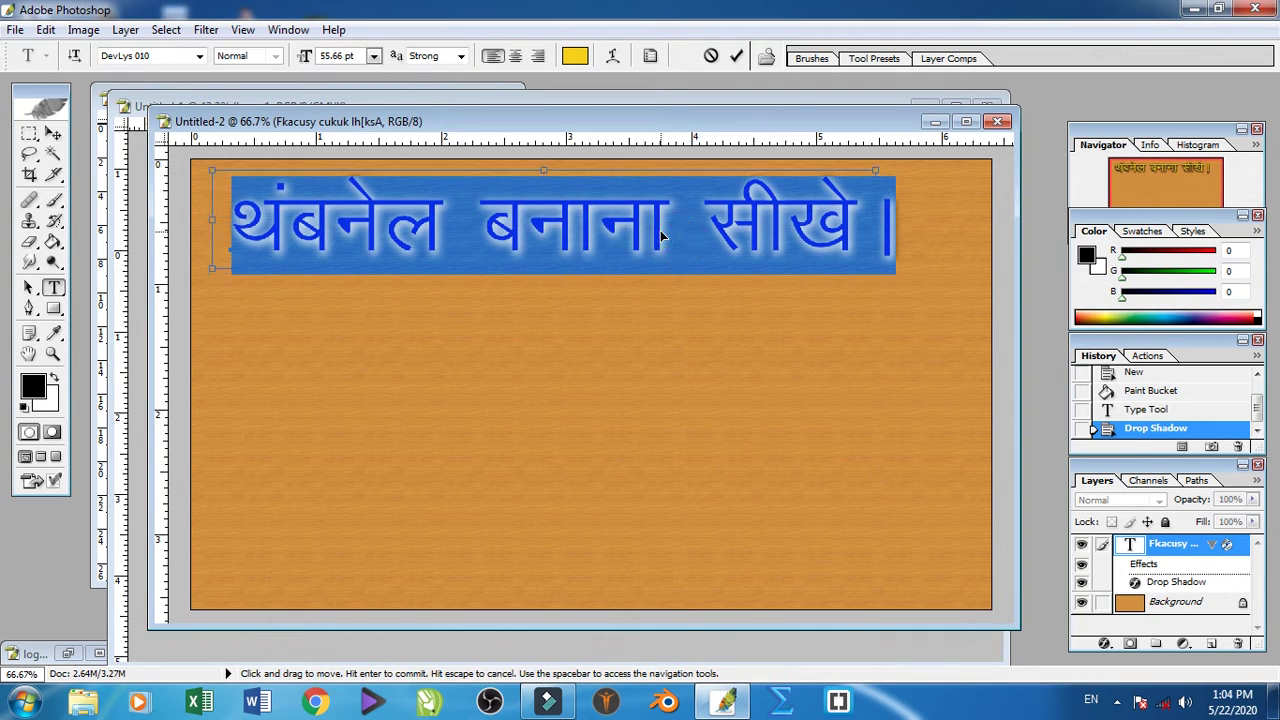
pyautogui.moveTo(661, 240); pyautogui.dragTo(641, 234)
pyautogui.click(572, 248)
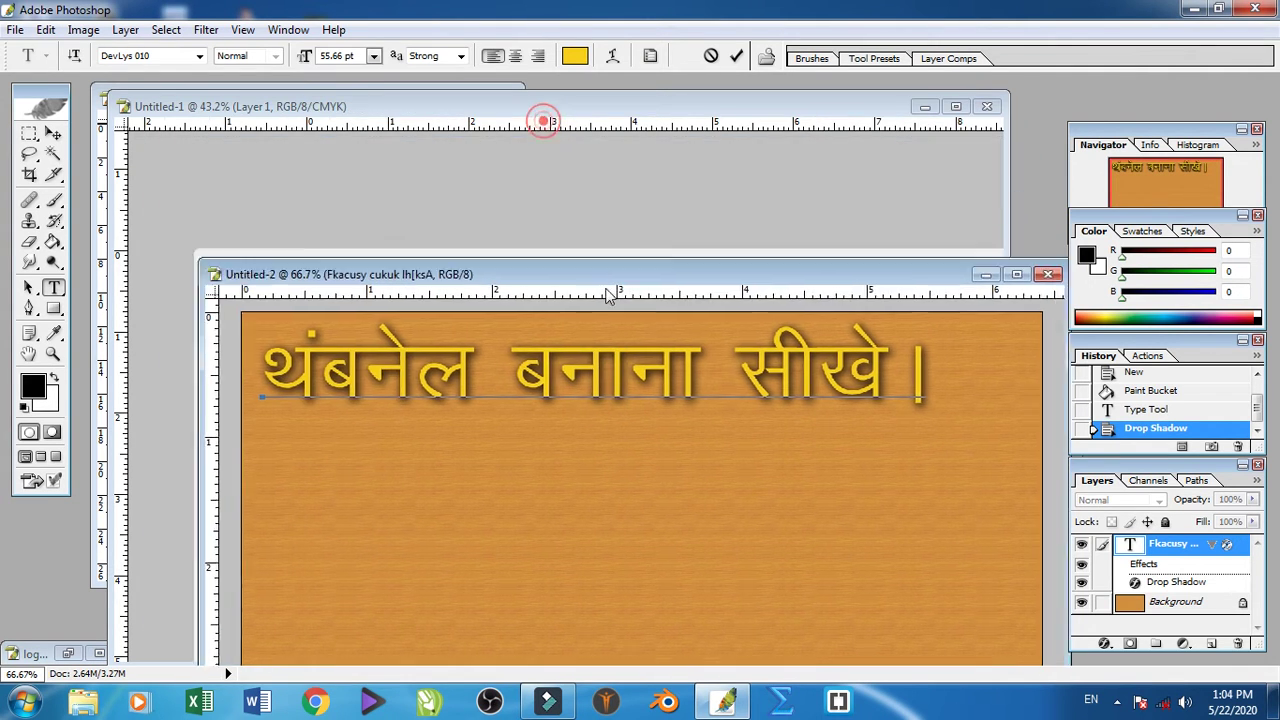
pyautogui.moveTo(549, 121)
pyautogui.mouseDown()
pyautogui.moveTo(601, 138)
pyautogui.moveTo(583, 170)
pyautogui.mouseUp()
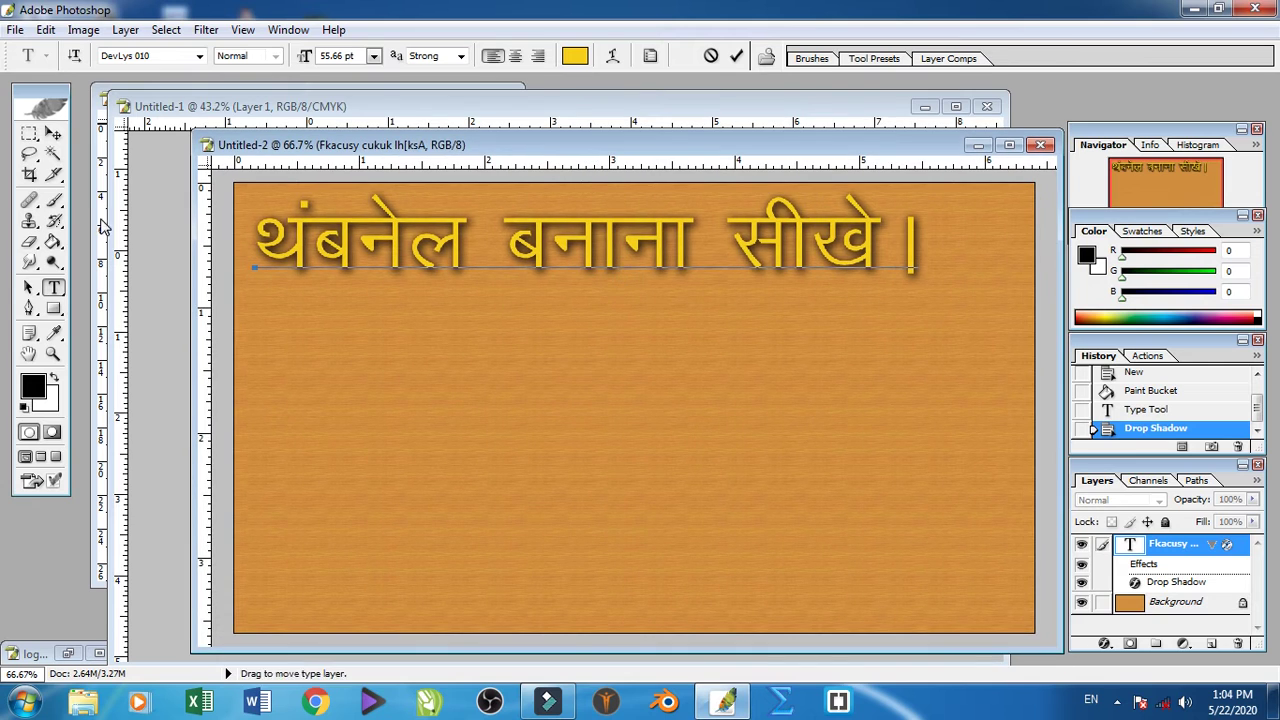
pyautogui.click(1145, 604)
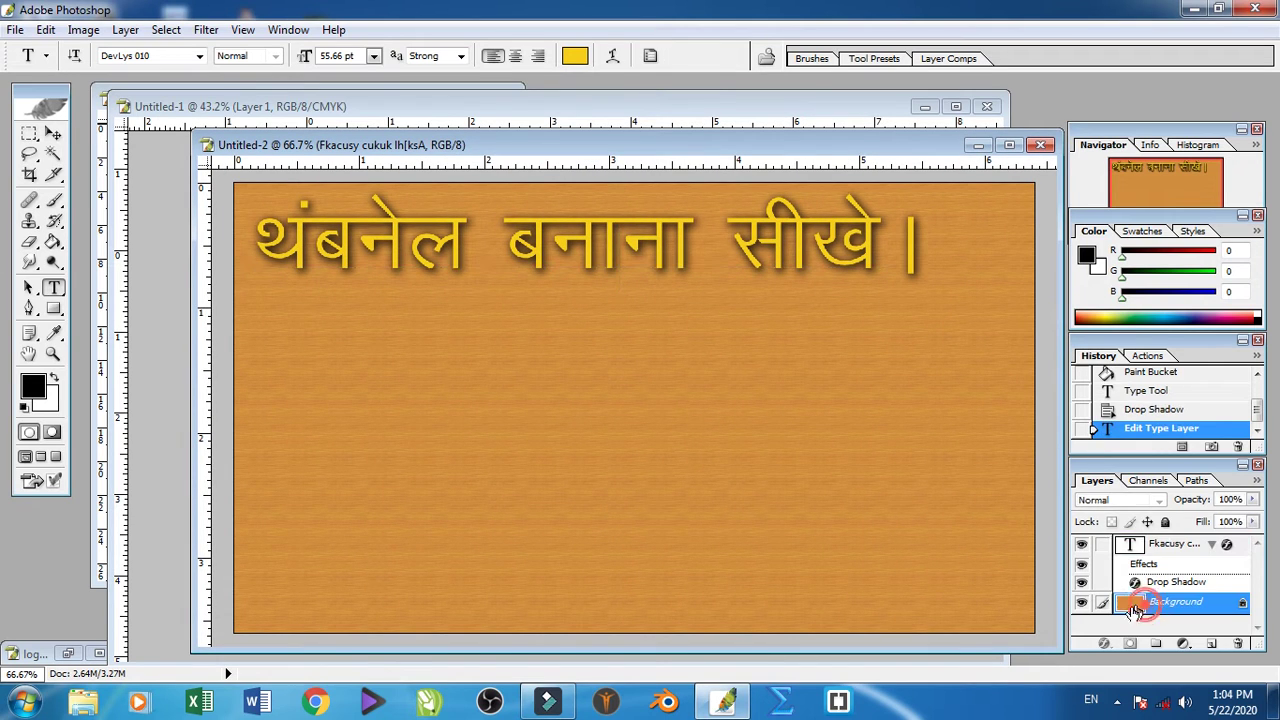
# Step: Type the second line 'Photo Shop में' below the title in Arial Rounded MT Bold
pyautogui.click(291, 350)
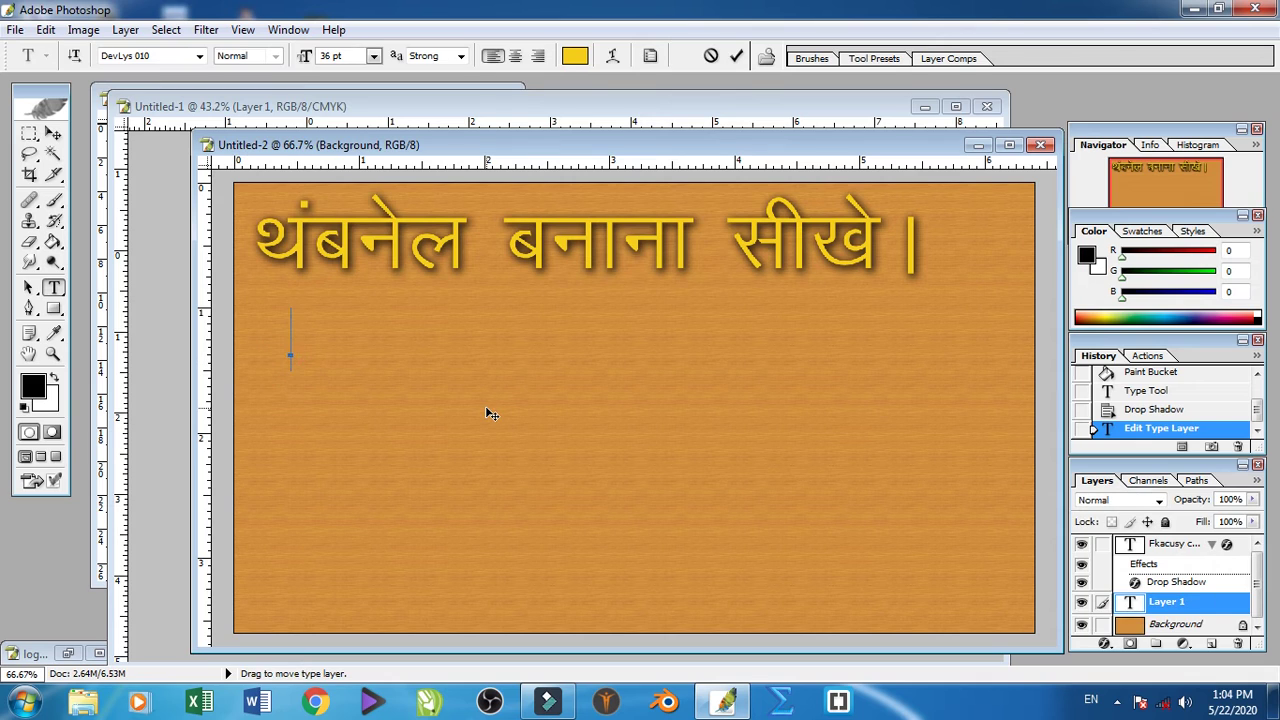
pyautogui.write('esa')
pyautogui.click(199, 56)
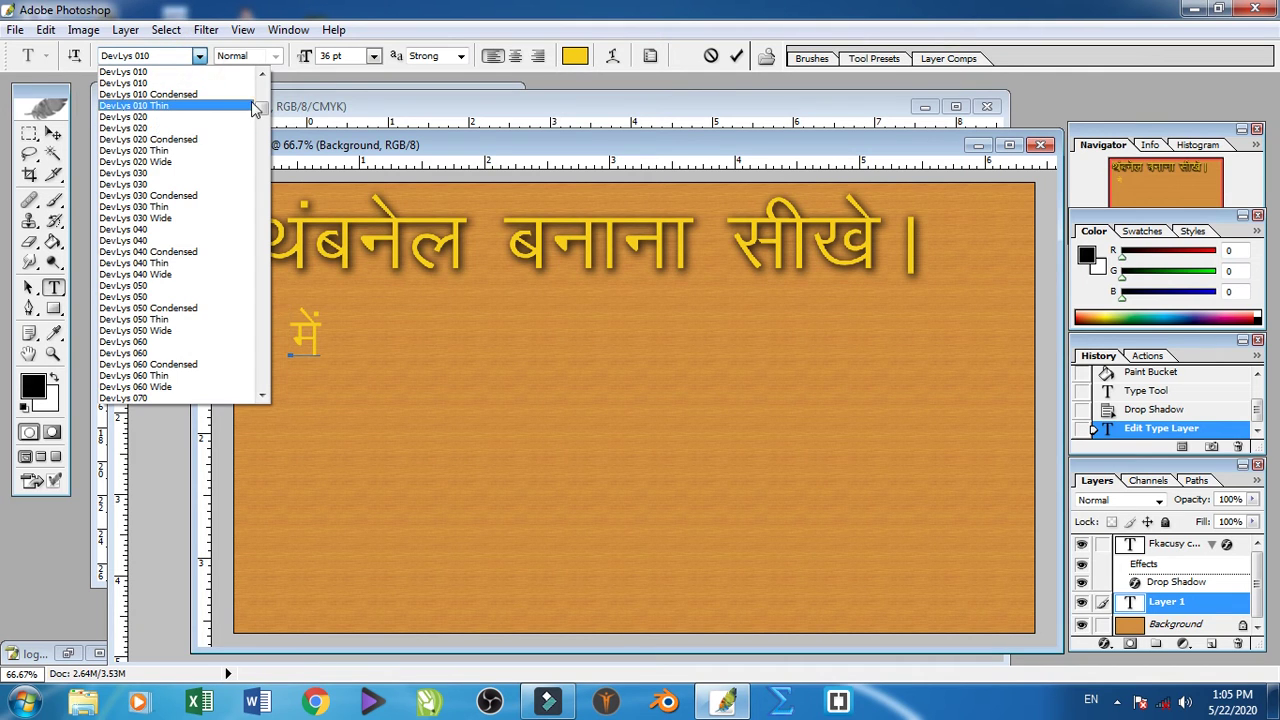
pyautogui.moveTo(261, 112); pyautogui.dragTo(263, 76)
pyautogui.click(160, 128)
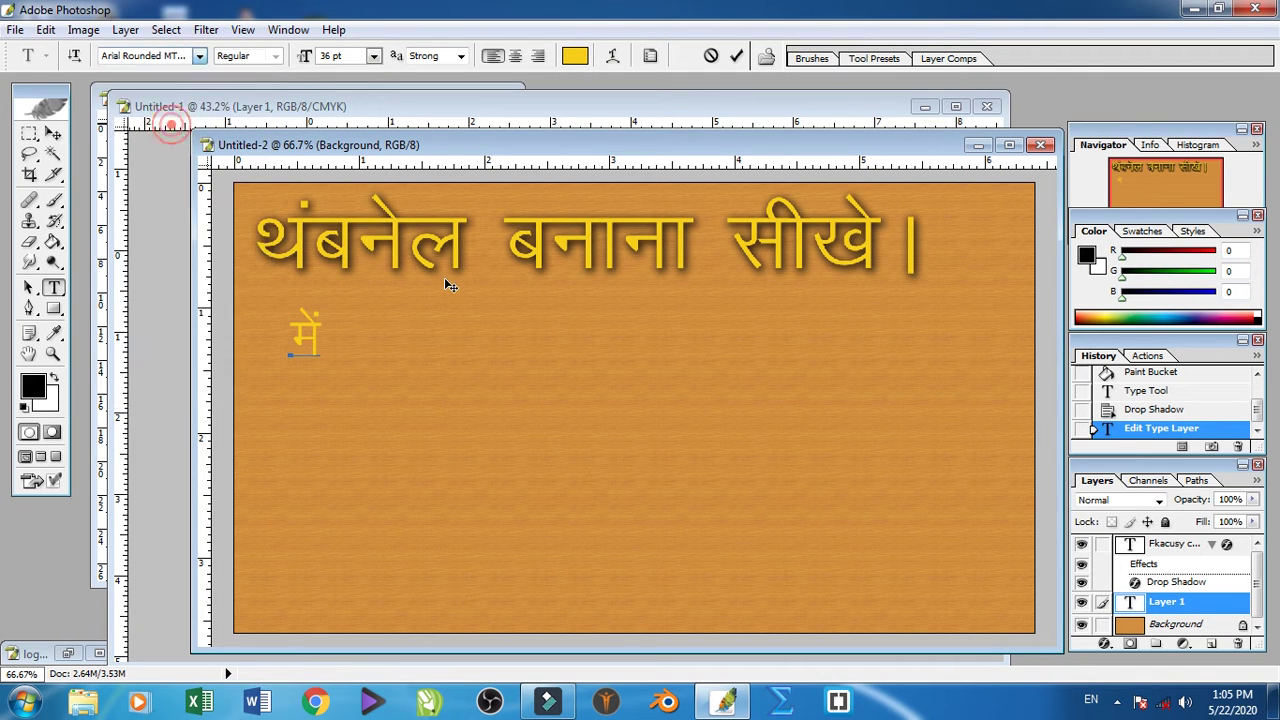
pyautogui.write('PHo')
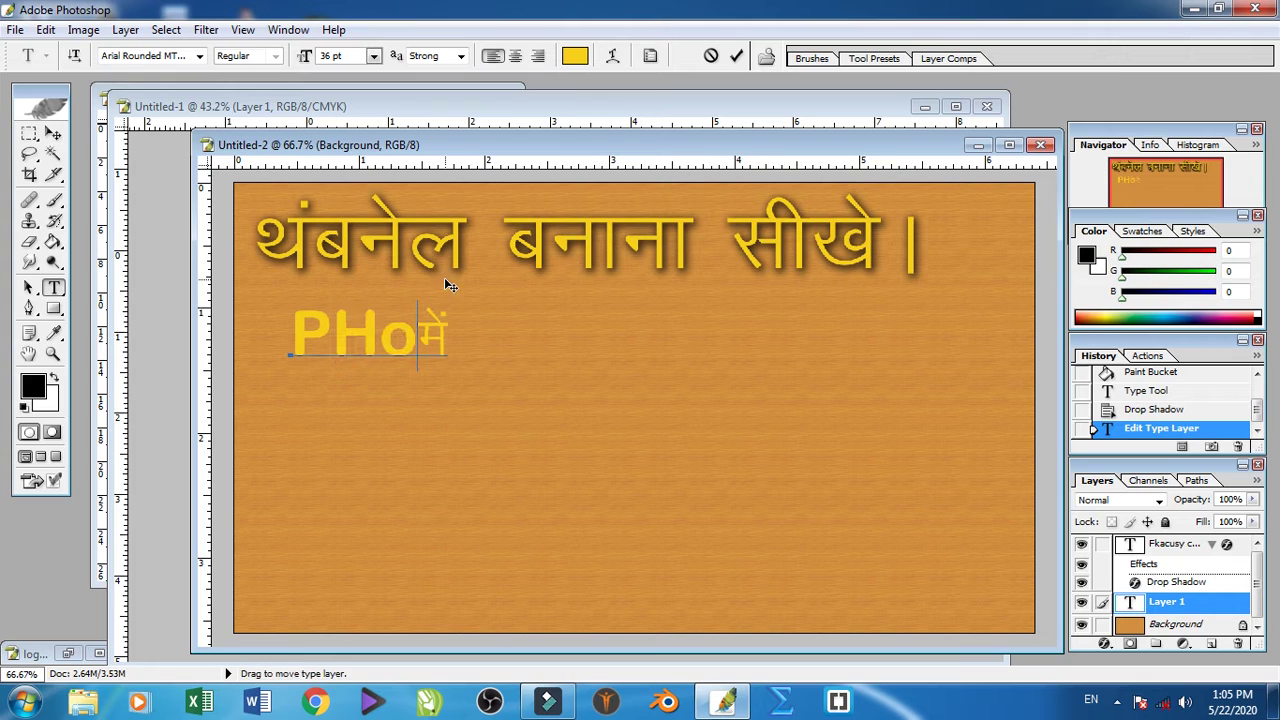
pyautogui.press('BackSpace')
pyautogui.press('BackSpace')
pyautogui.write('hoto ')
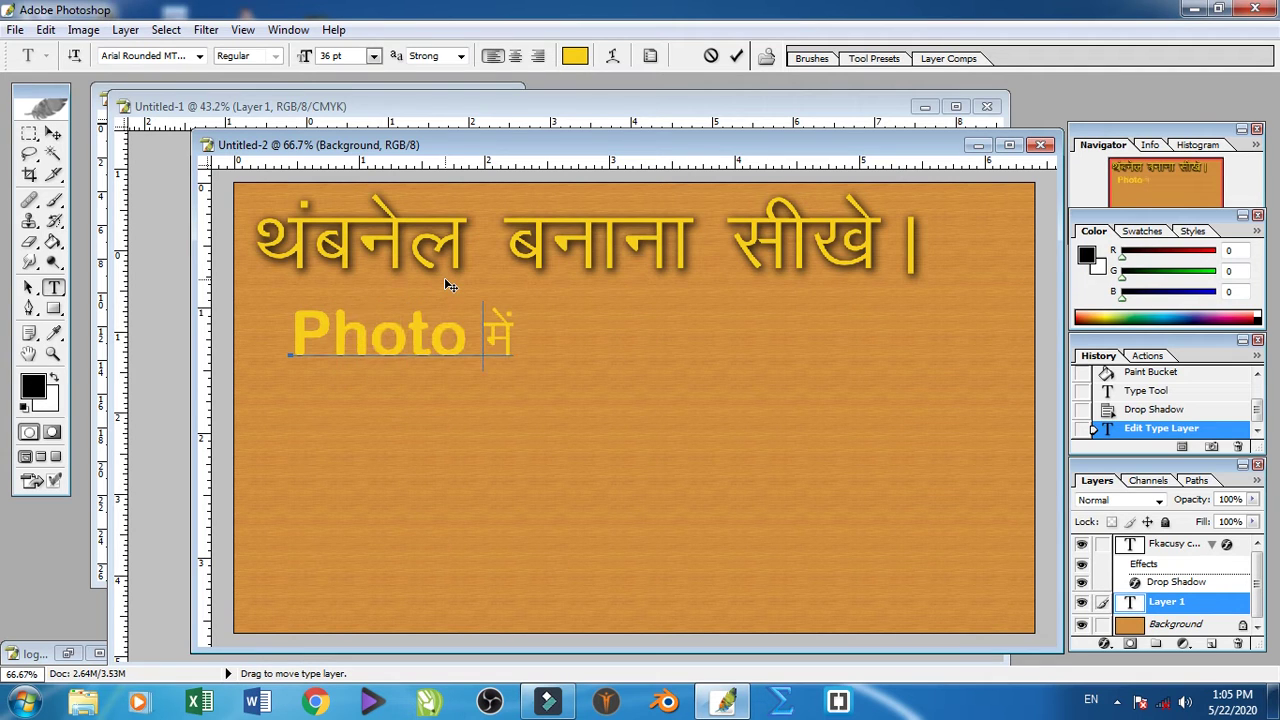
pyautogui.write('Shop')
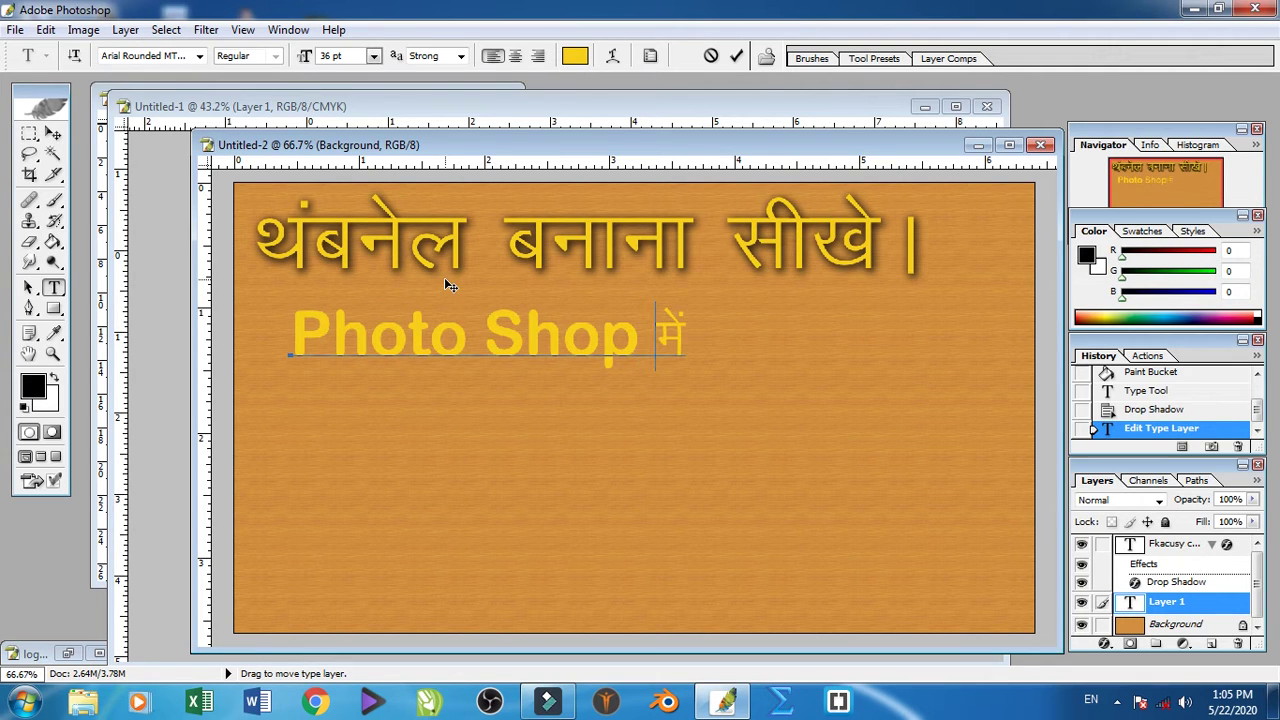
# Step: Colour the whole 'Photo Shop में' line blue
pyautogui.hotkey('ctrl', 'a')
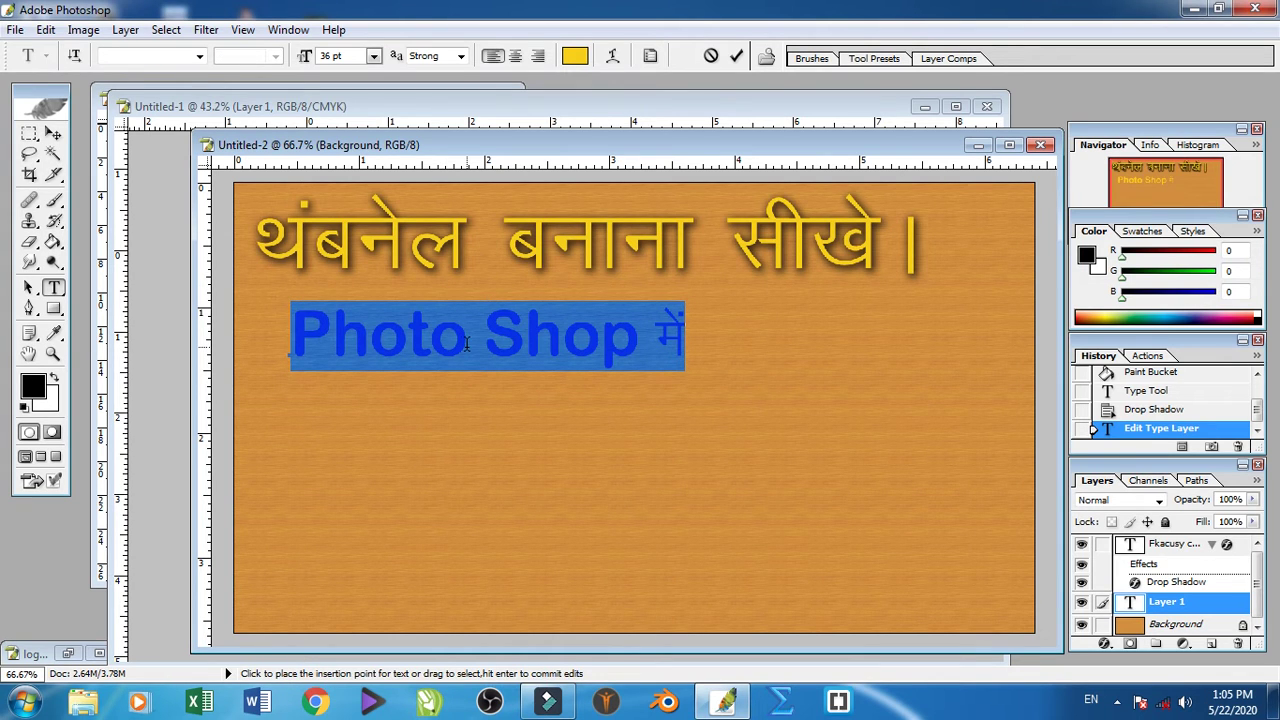
pyautogui.click(575, 56)
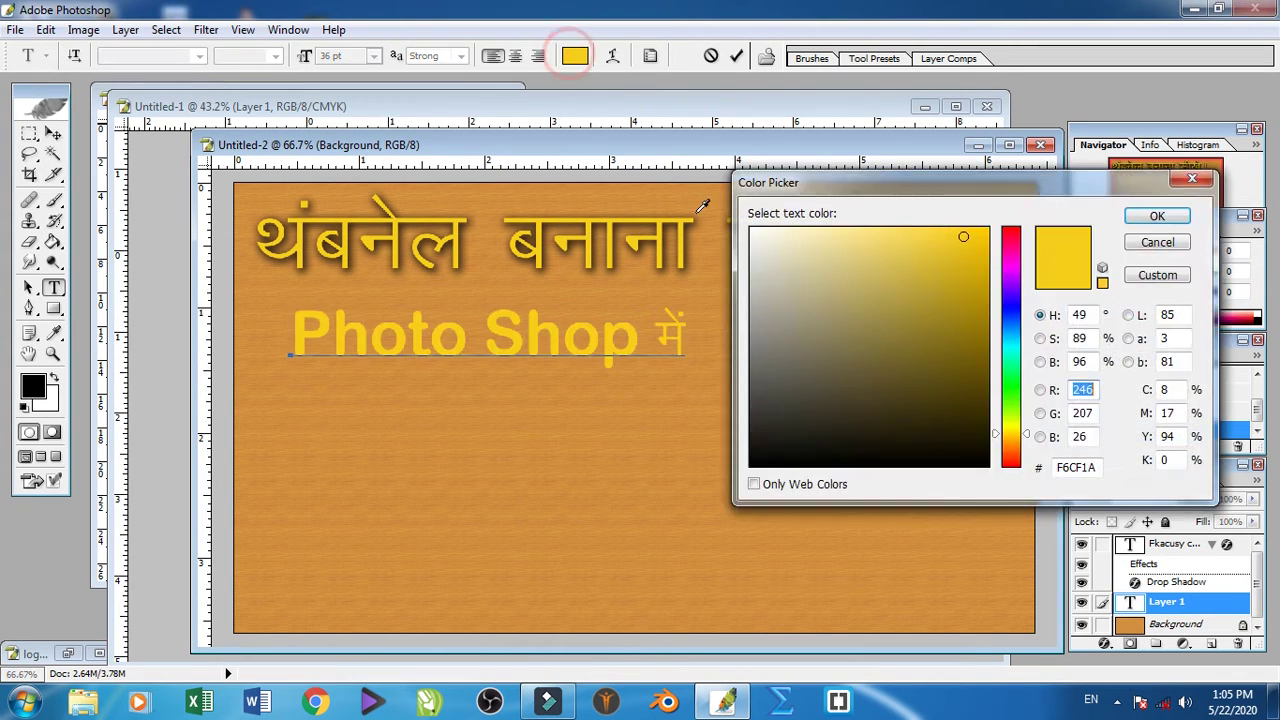
pyautogui.click(1013, 312)
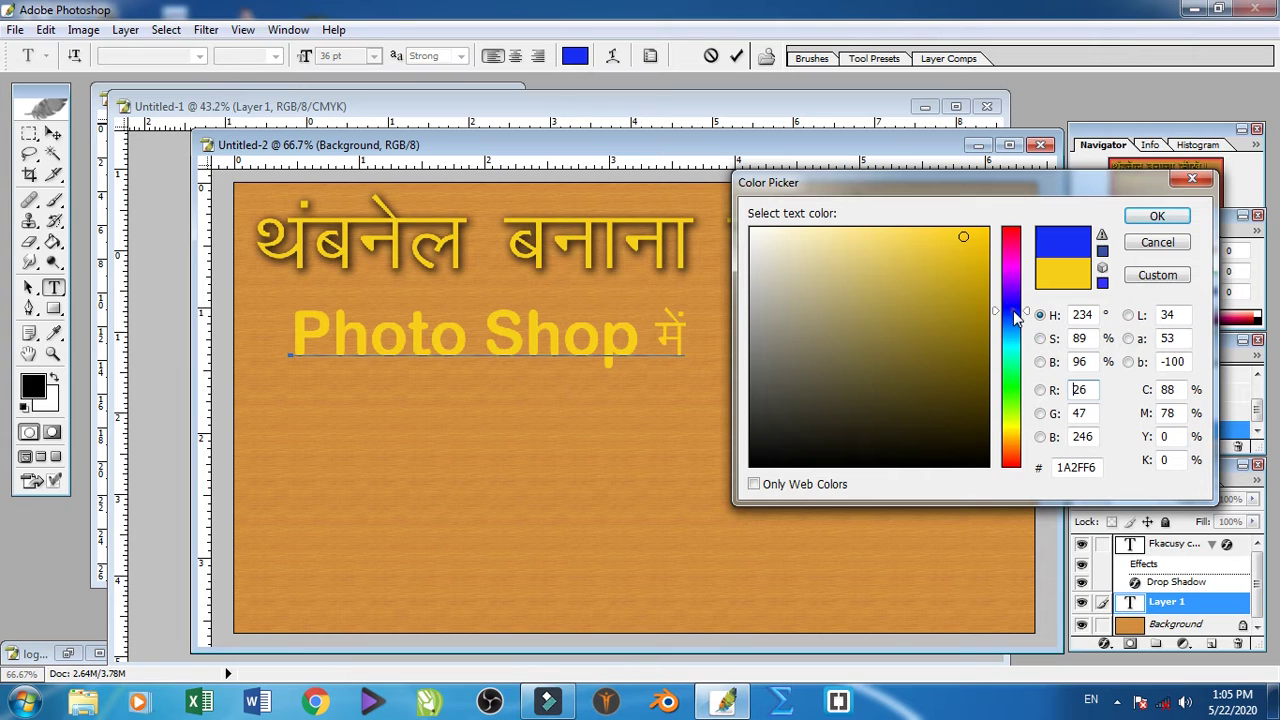
pyautogui.click(1156, 216)
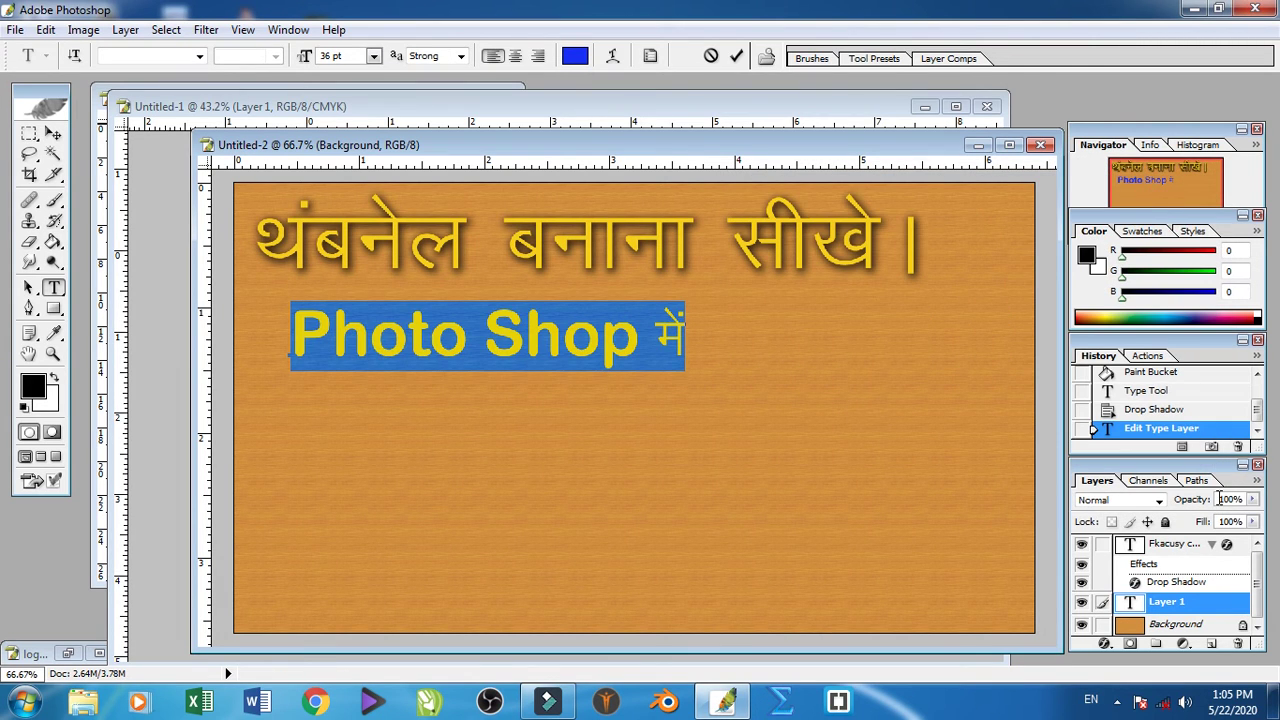
pyautogui.click(1257, 482)
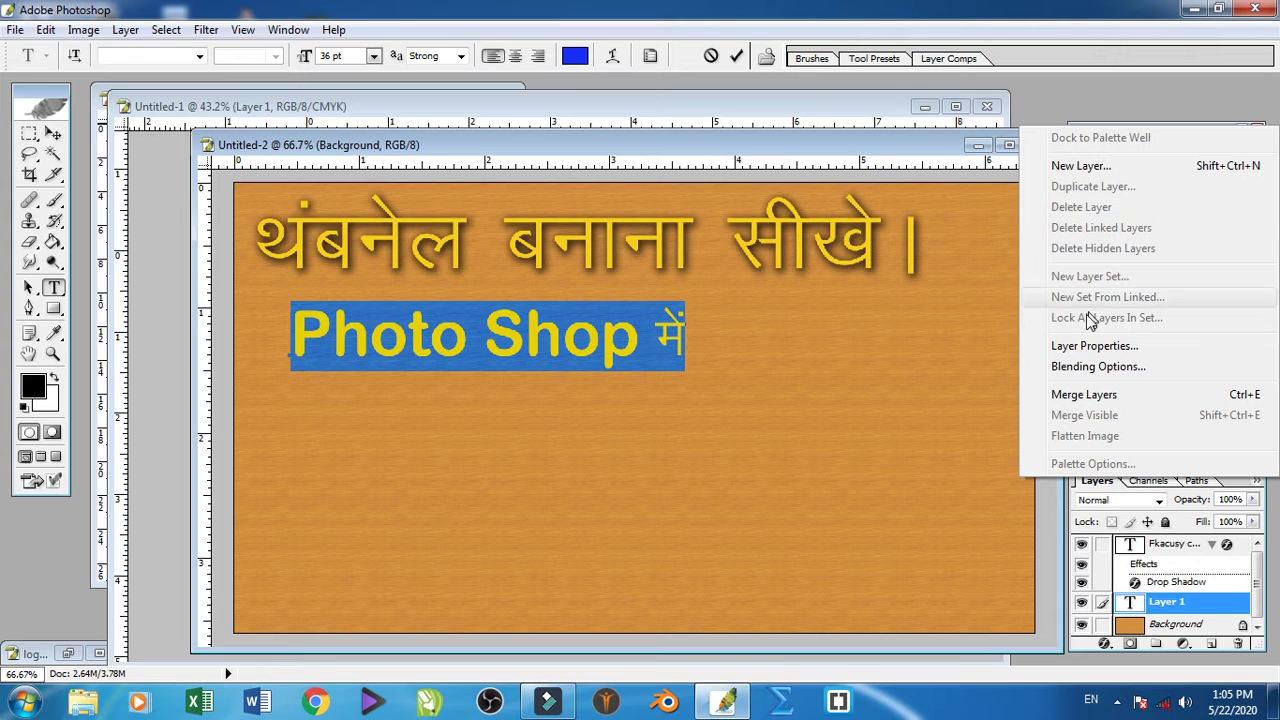
# Step: Enable a drop shadow on the 'Photo Shop में' layer and begin picking its colour
pyautogui.click(1098, 368)
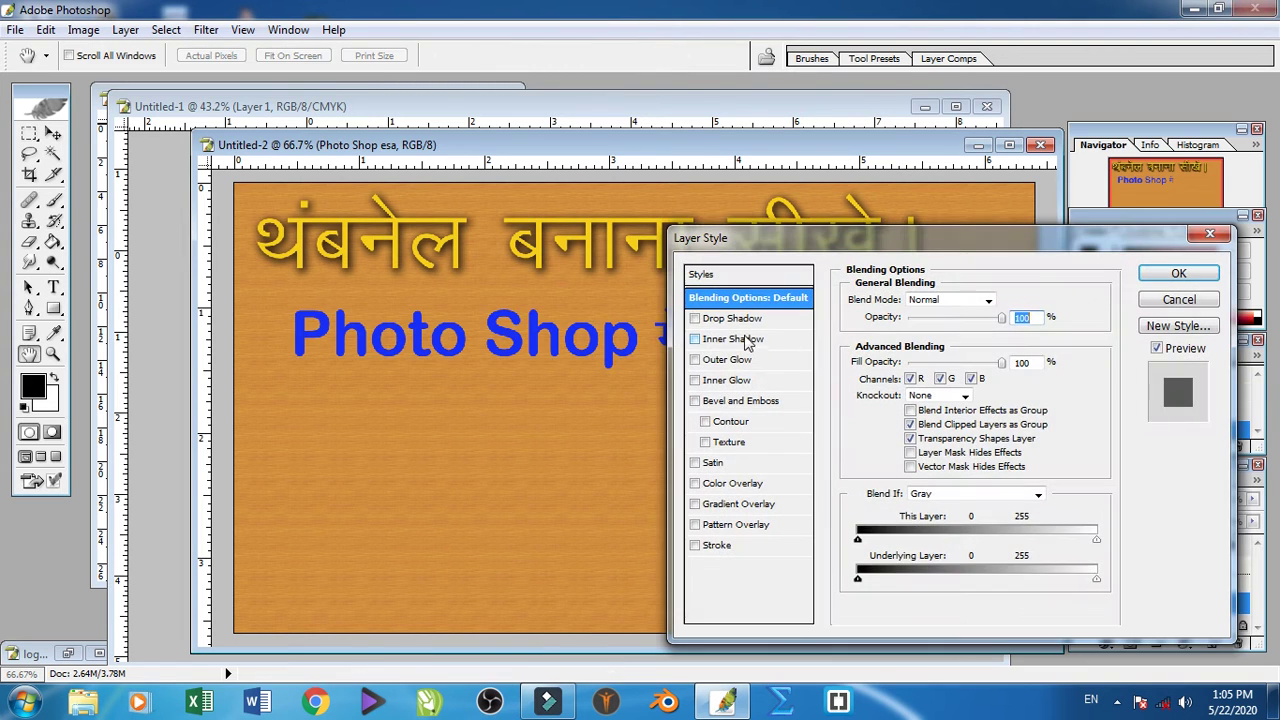
pyautogui.click(728, 320)
pyautogui.click(1012, 298)
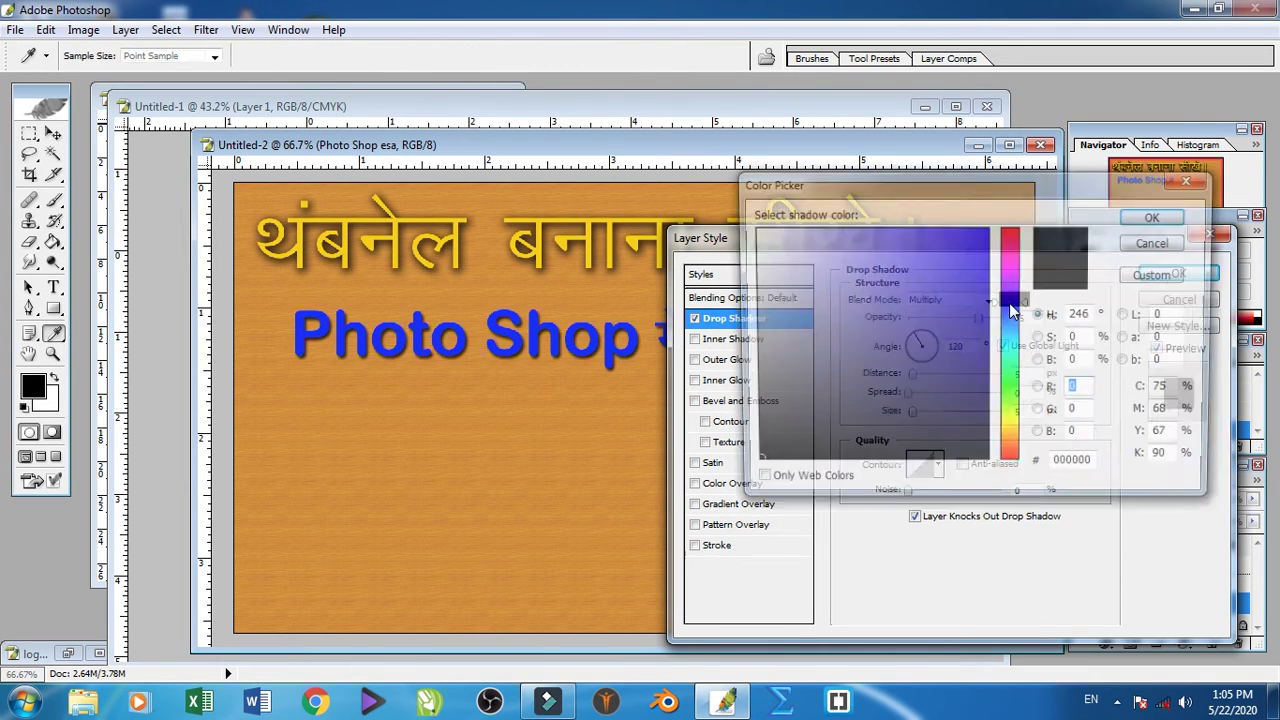
pyautogui.click(1012, 332)
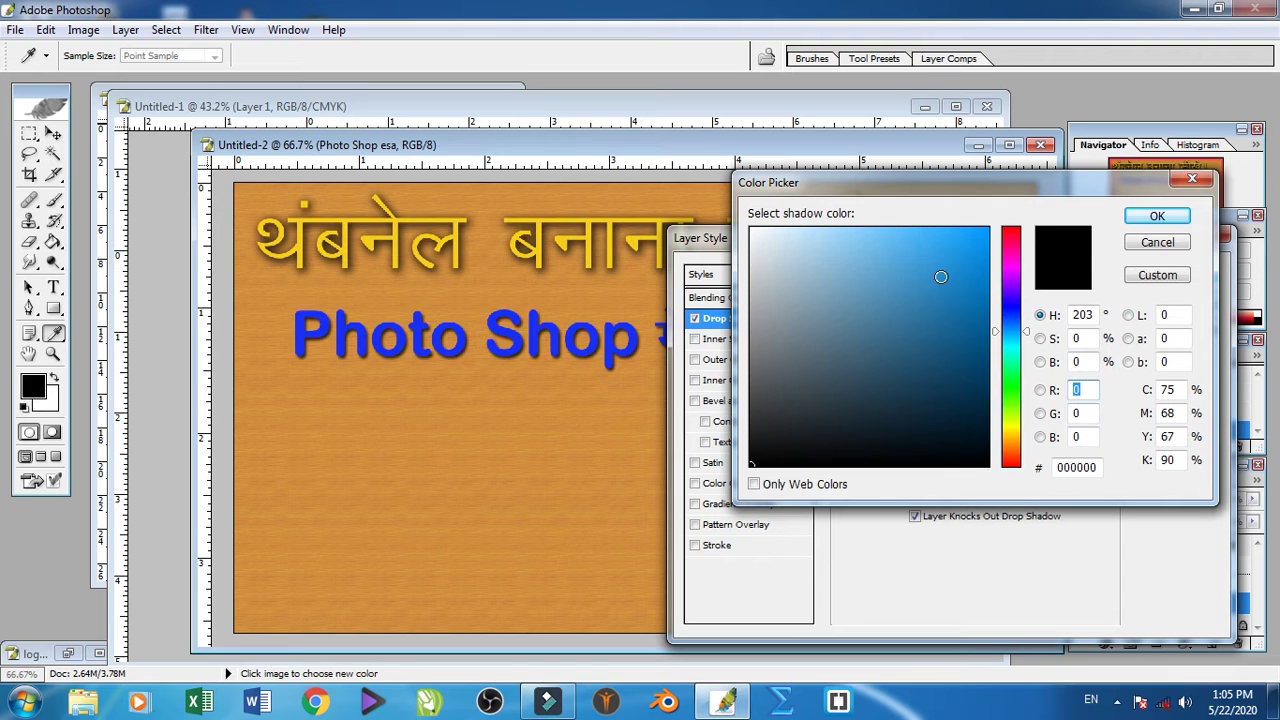
pyautogui.click(900, 249)
# Step: Set the shadow colour to PANTONE 128 C yellow and size 29 px, then apply
pyautogui.click(1158, 278)
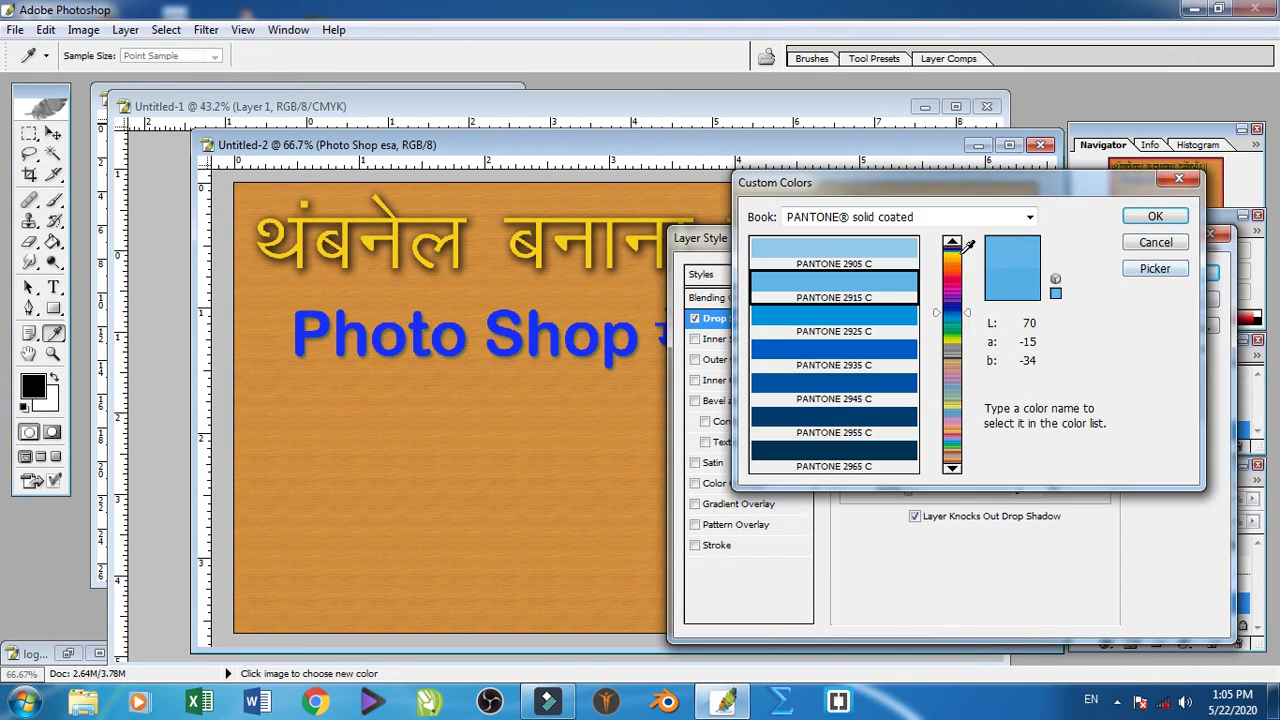
pyautogui.click(955, 253)
pyautogui.click(868, 258)
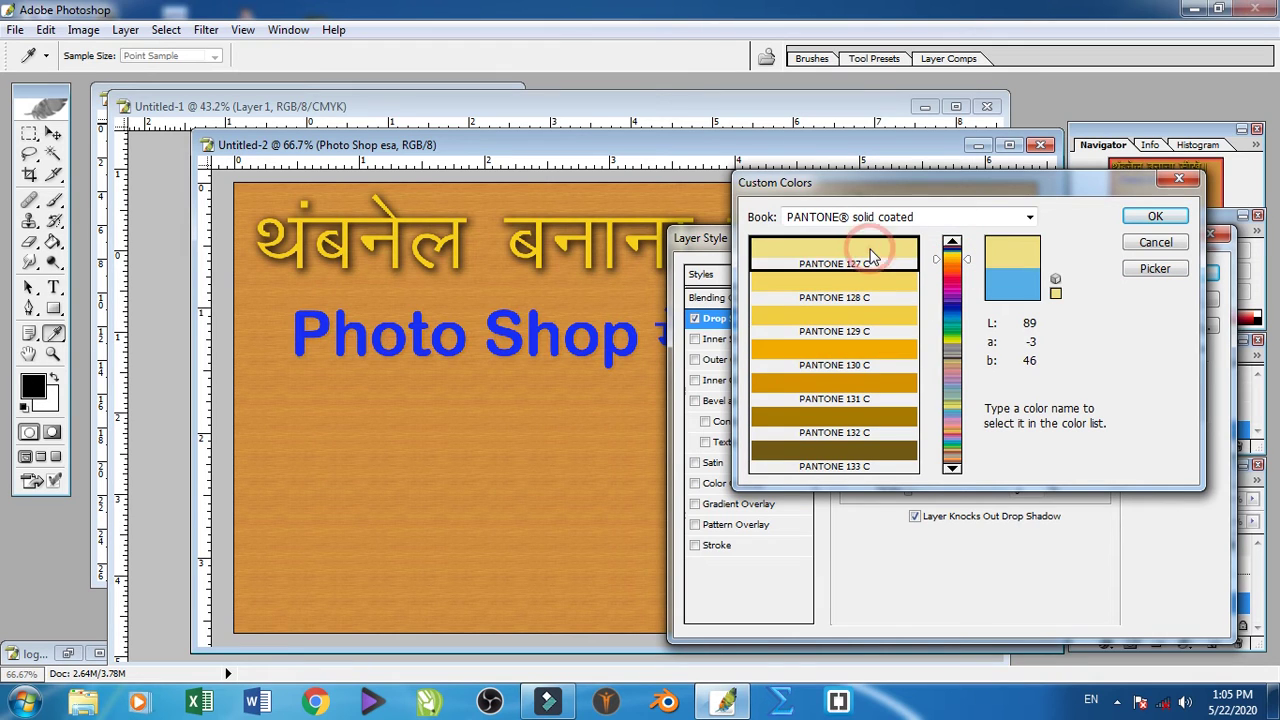
pyautogui.click(870, 289)
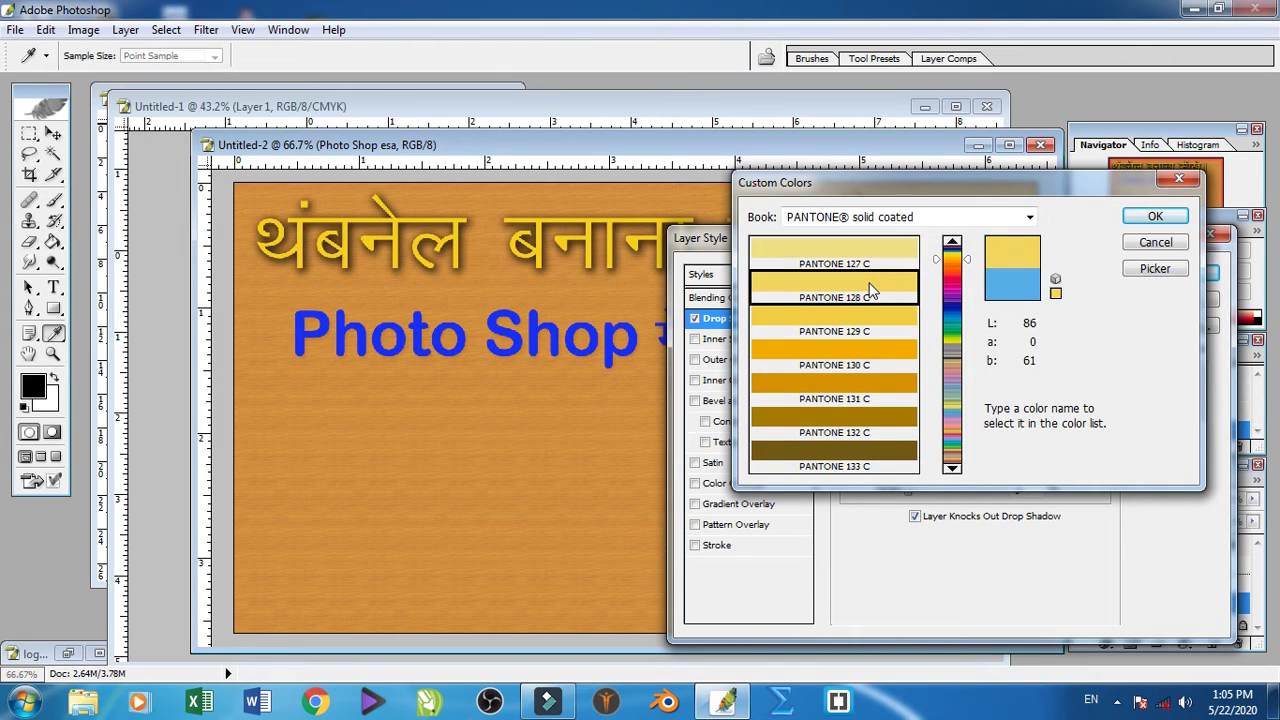
pyautogui.click(1155, 216)
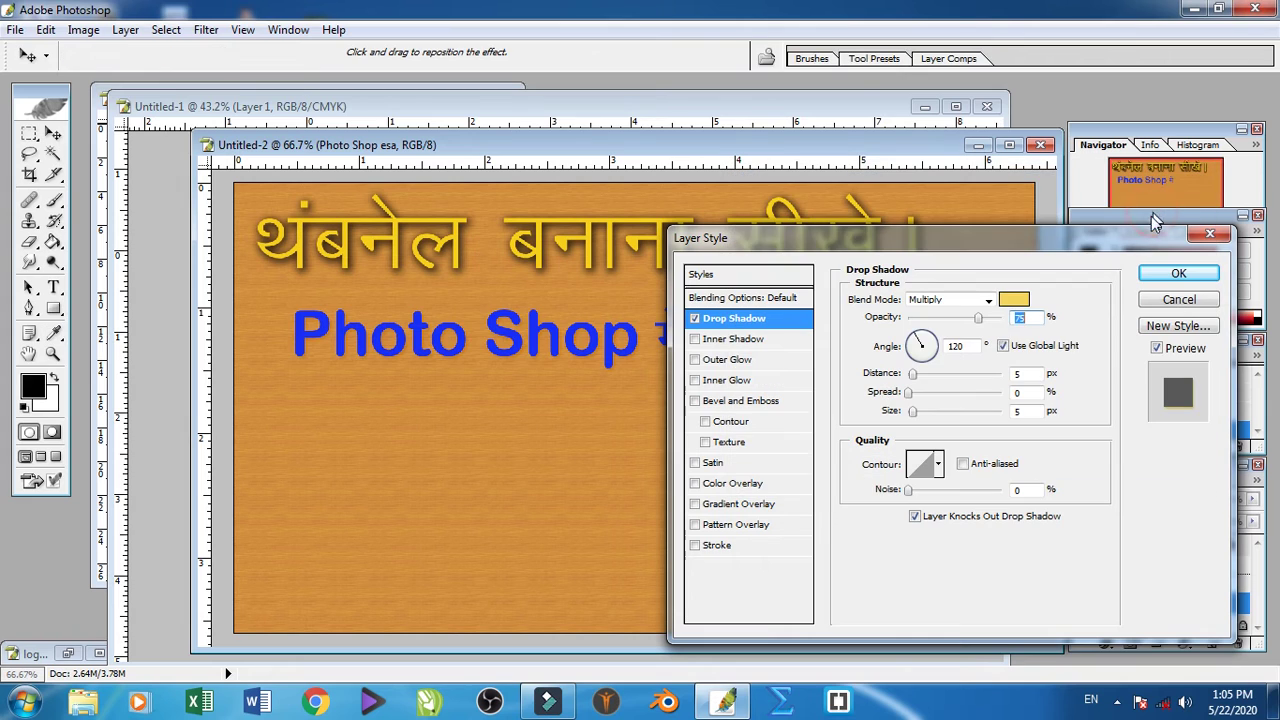
pyautogui.moveTo(912, 411)
pyautogui.mouseDown()
pyautogui.moveTo(924, 391)
pyautogui.moveTo(914, 396)
pyautogui.mouseUp()
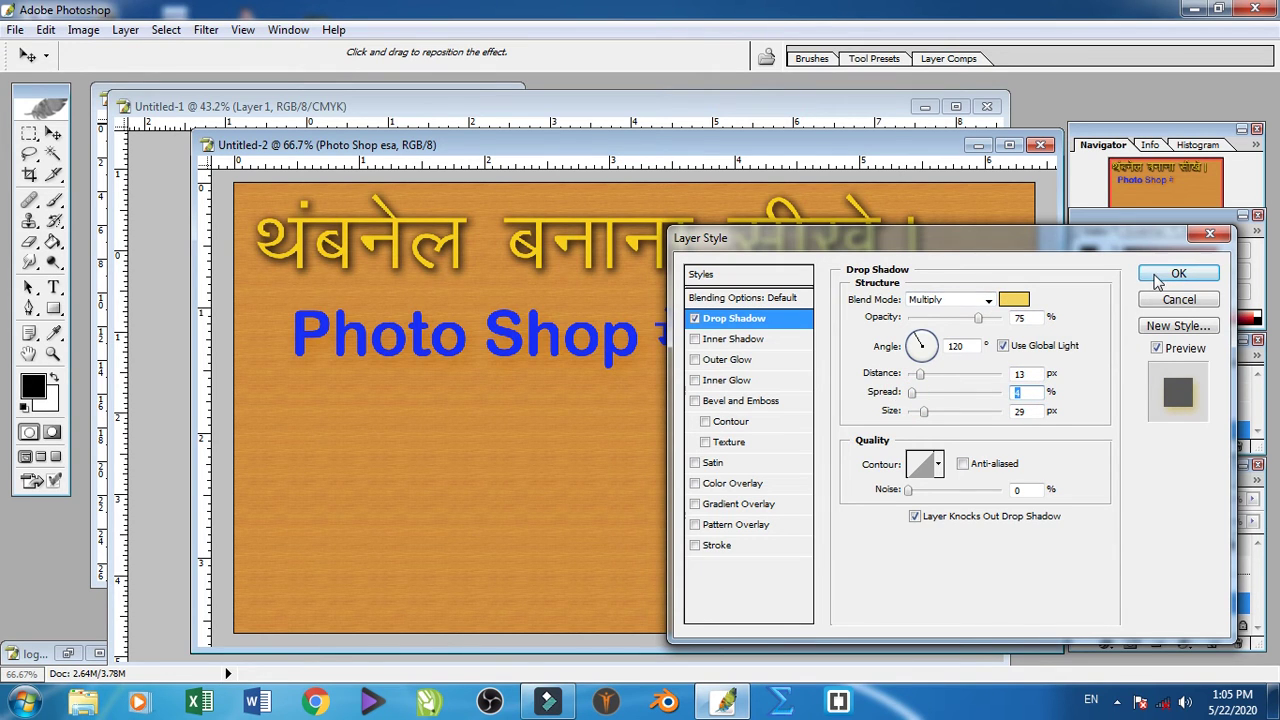
pyautogui.click(1176, 274)
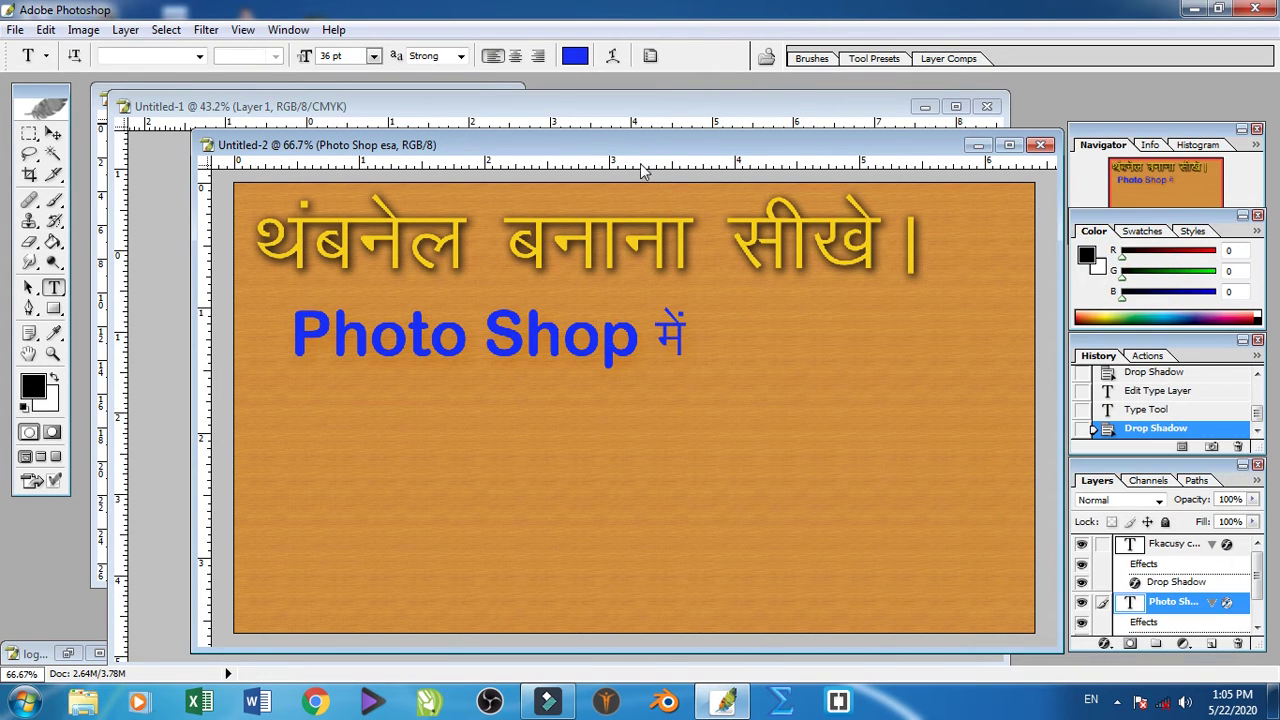
# Step: Select the Background layer and start an empty text layer below the Photo Shop line
pyautogui.moveTo(641, 151)
pyautogui.mouseDown()
pyautogui.moveTo(826, 556)
pyautogui.moveTo(630, 138)
pyautogui.mouseUp()
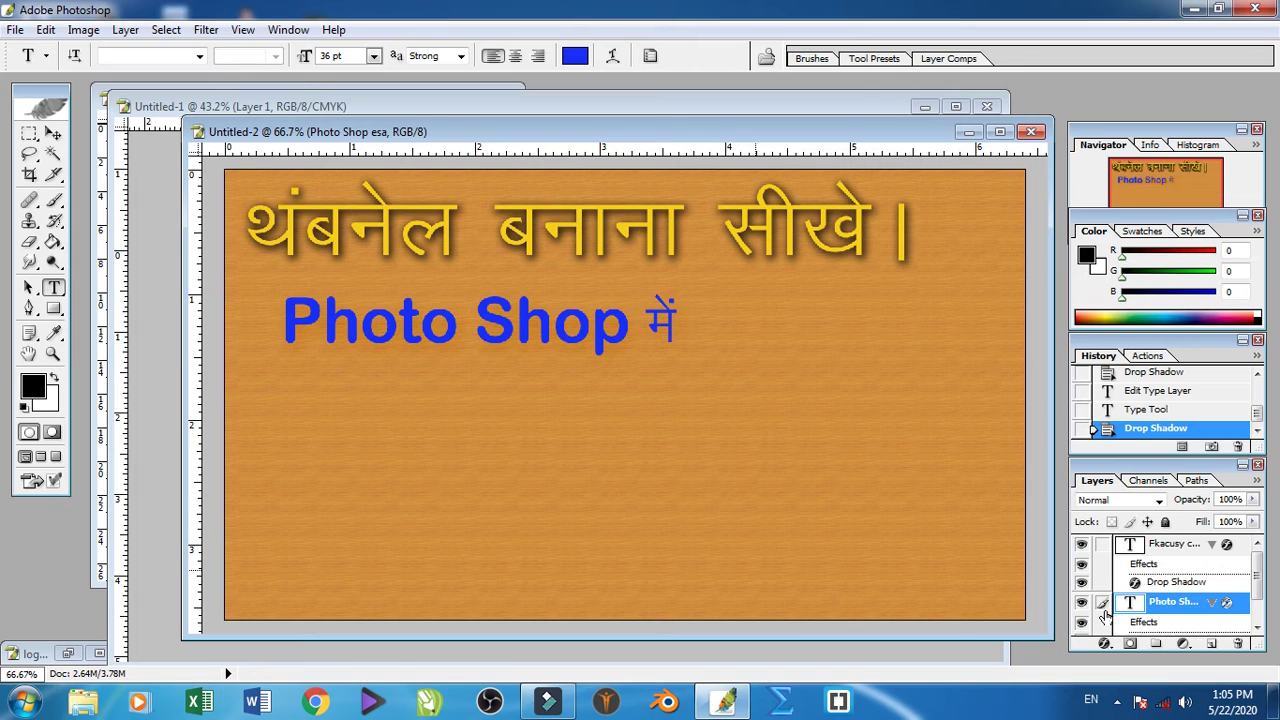
pyautogui.click(1145, 622)
pyautogui.scroll(-1, 1150, 612)
pyautogui.click(1166, 628)
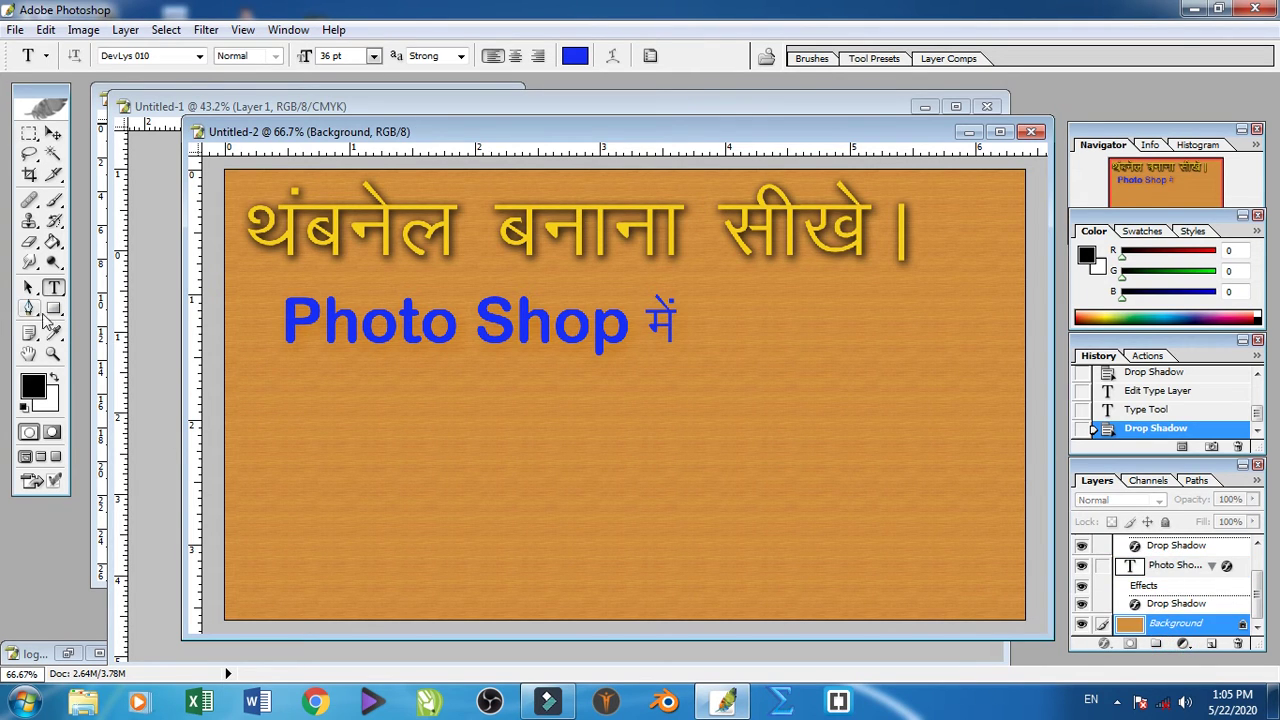
pyautogui.click(55, 288)
pyautogui.click(263, 419)
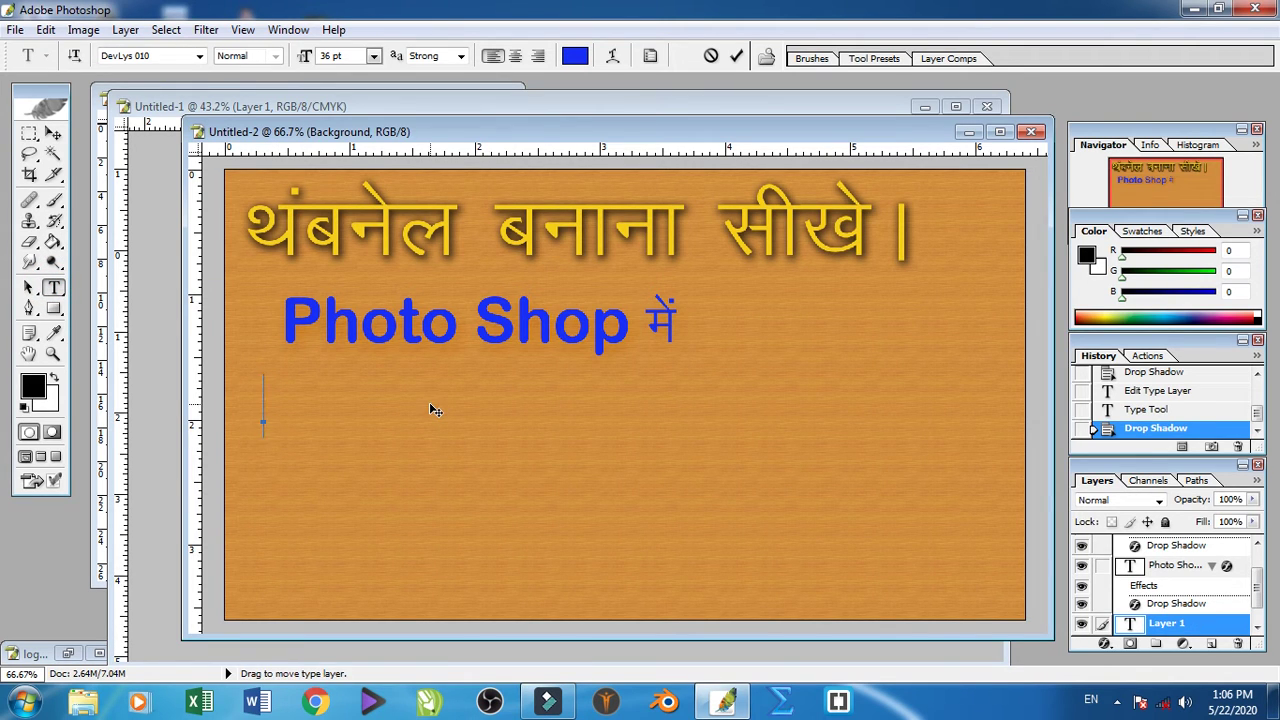
# Step: Type 'सिर्फ पांच मिनट मे।', enlarge it to about 56.19 pt, and nudge it into place
pyautogui.moveTo(417, 131)
pyautogui.mouseDown()
pyautogui.moveTo(597, 167)
pyautogui.moveTo(466, 143)
pyautogui.mouseUp()
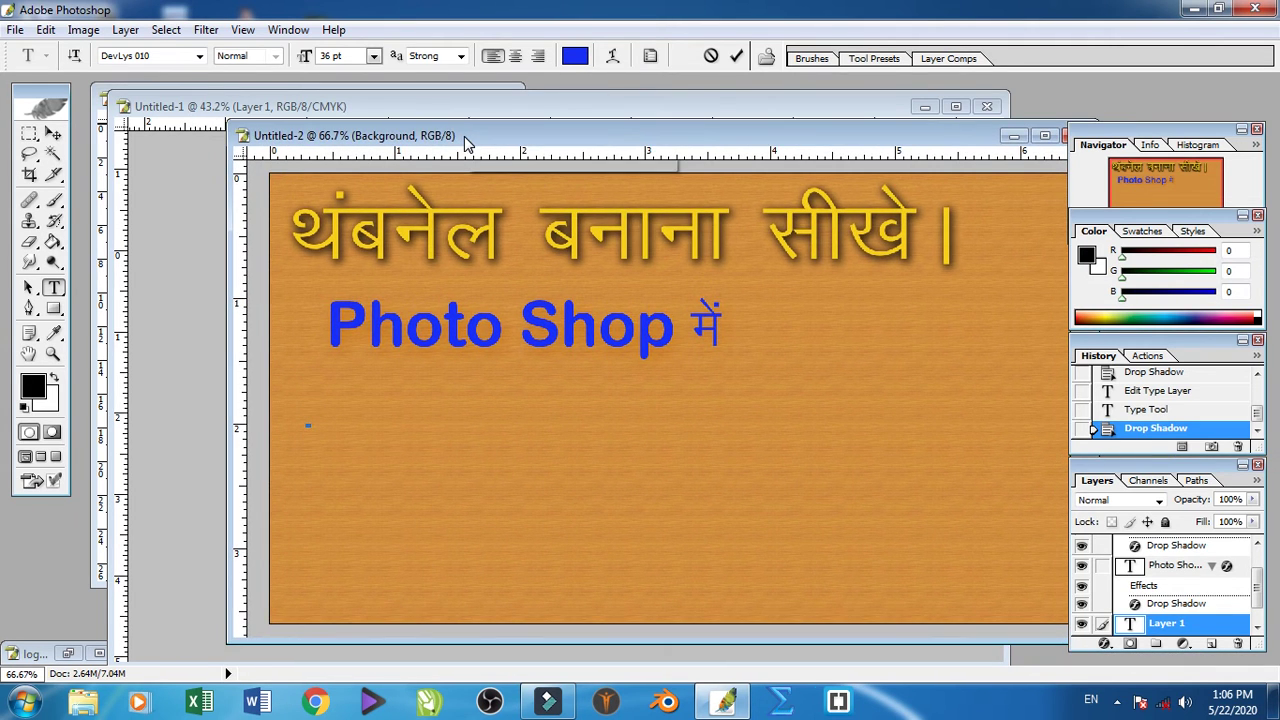
pyautogui.write('flQ')
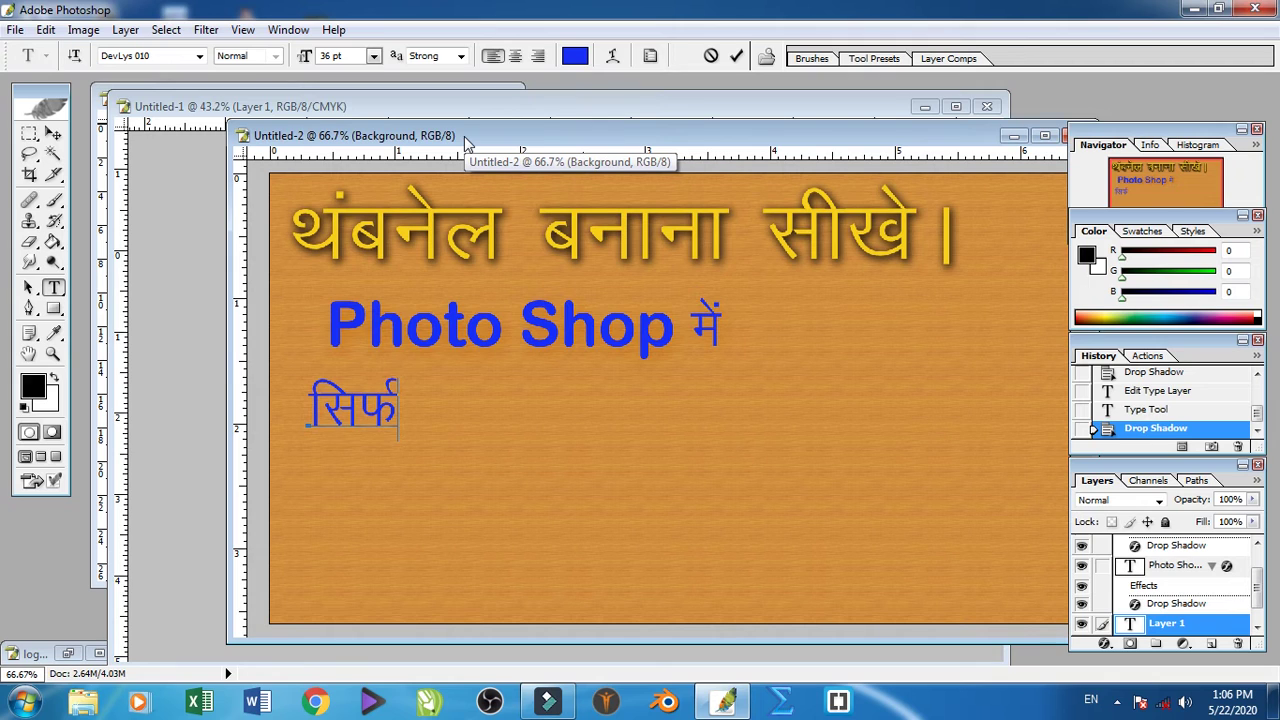
pyautogui.write(' ikap e')
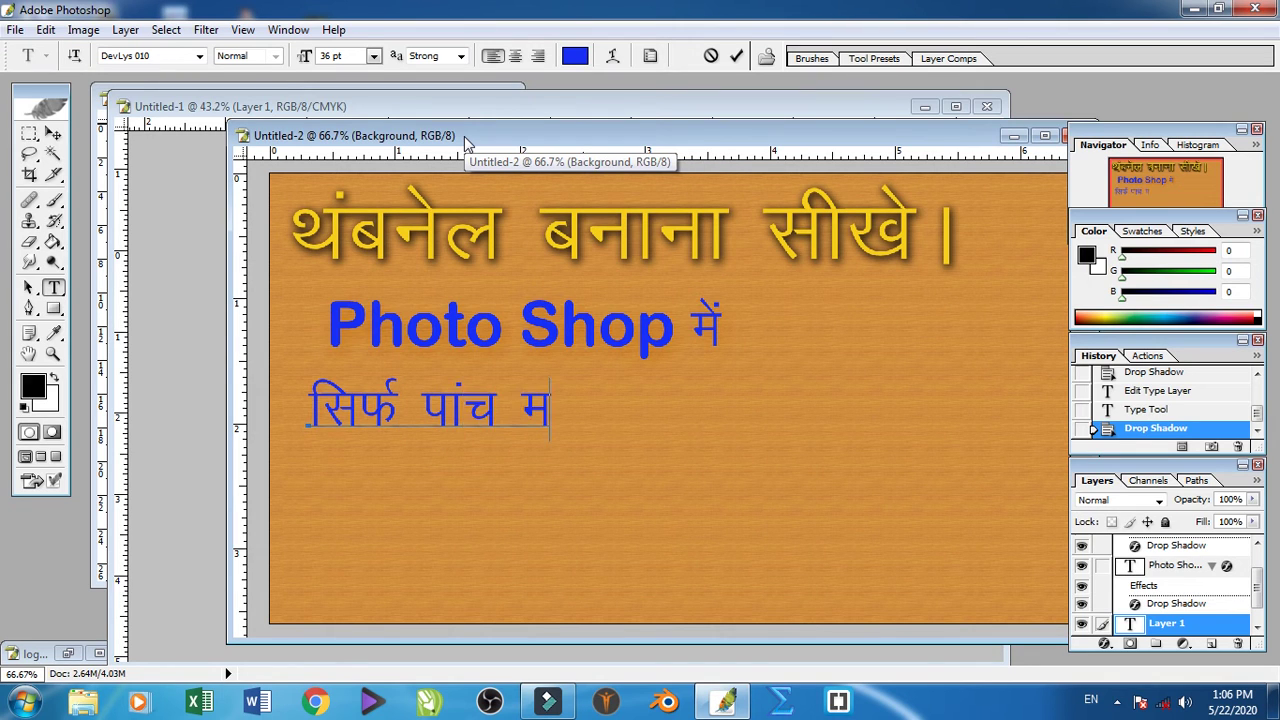
pyautogui.press('BackSpace')
pyautogui.write('feuV')
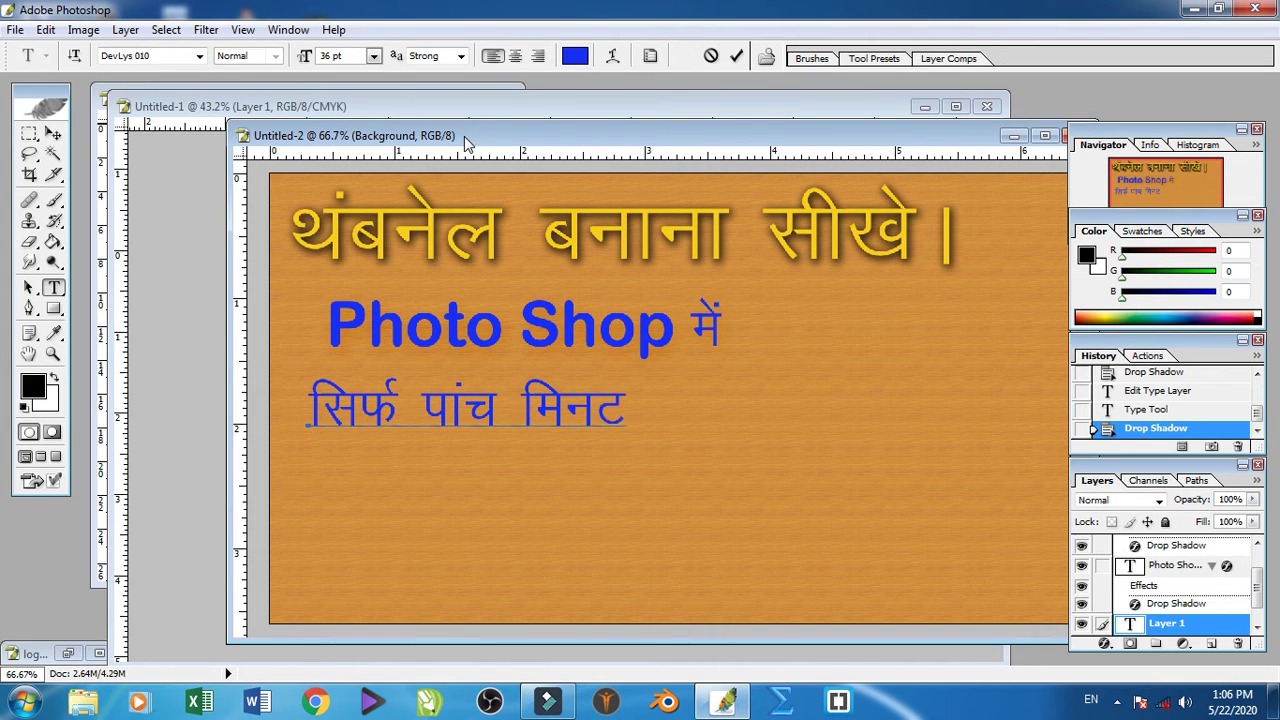
pyautogui.write(' esA')
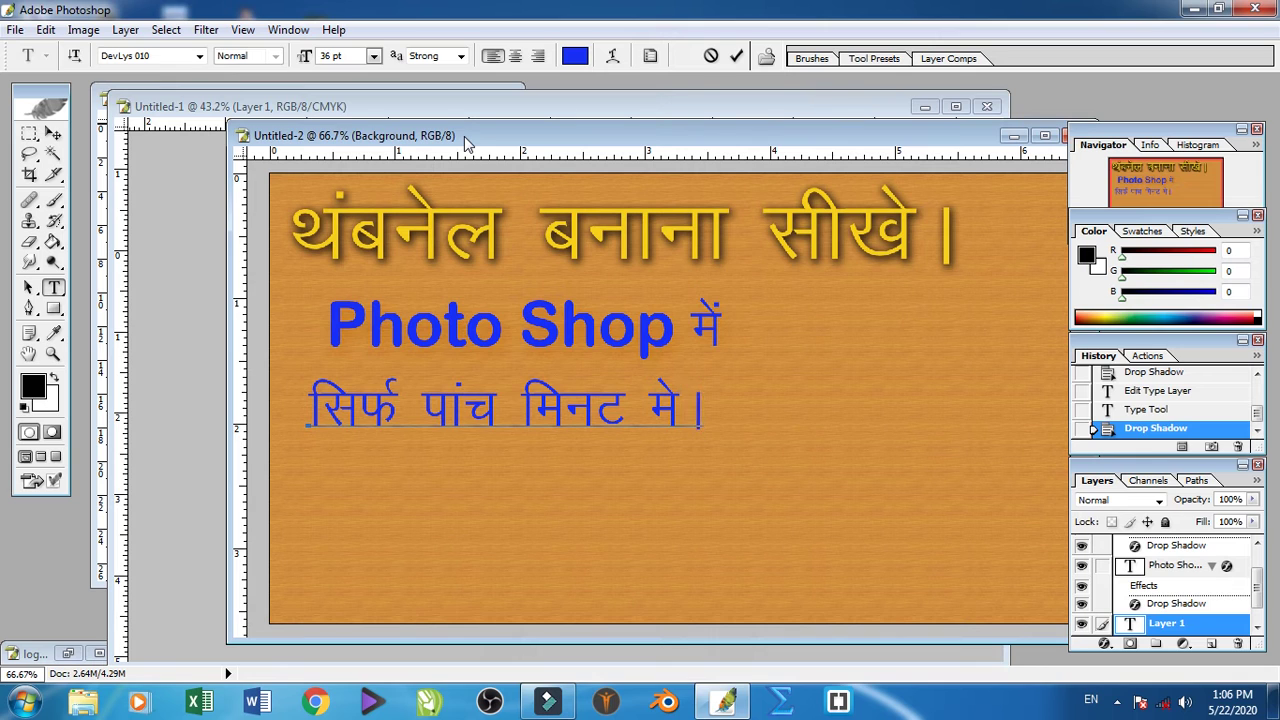
pyautogui.moveTo(706, 437)
pyautogui.mouseDown()
pyautogui.moveTo(812, 506)
pyautogui.moveTo(838, 487)
pyautogui.moveTo(836, 470)
pyautogui.mouseUp()
pyautogui.press('Return')
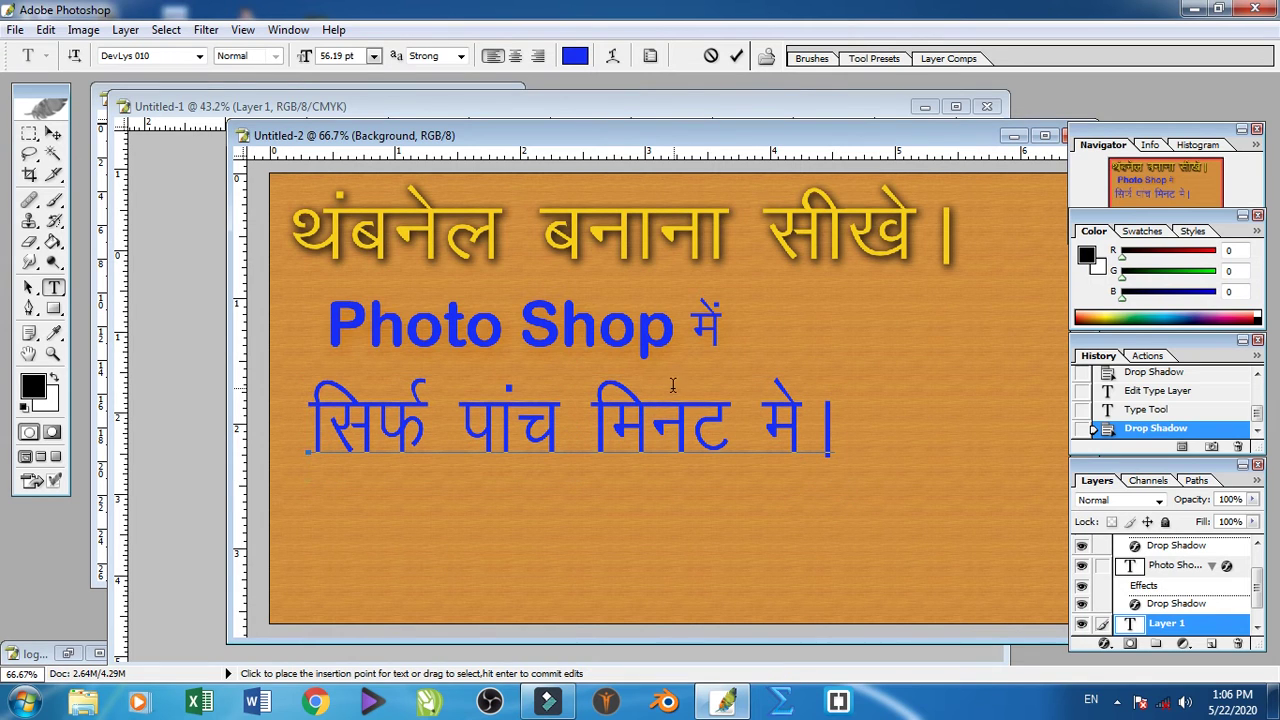
pyautogui.moveTo(645, 428); pyautogui.dragTo(629, 446)
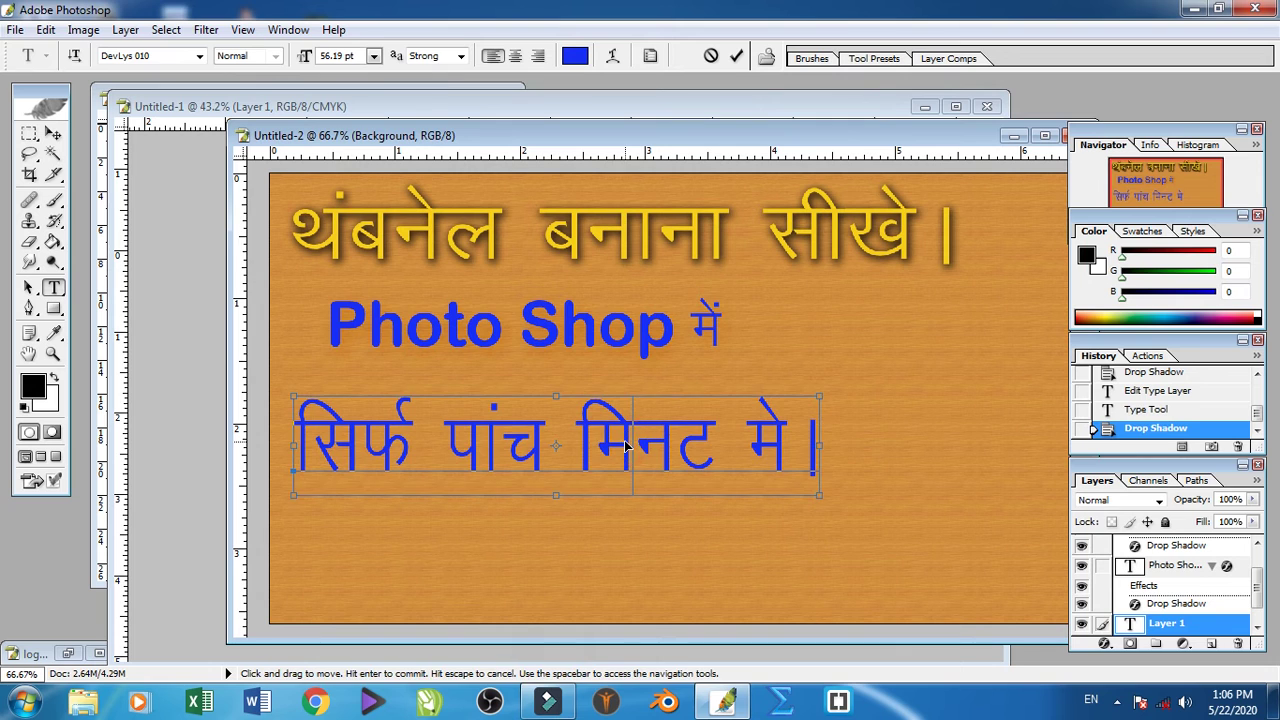
pyautogui.hotkey('ctrl', 'a')
# Step: Change the 'सिर्फ पांच मिनट मे।' text colour to cyan 1AF3F6
pyautogui.click(575, 55)
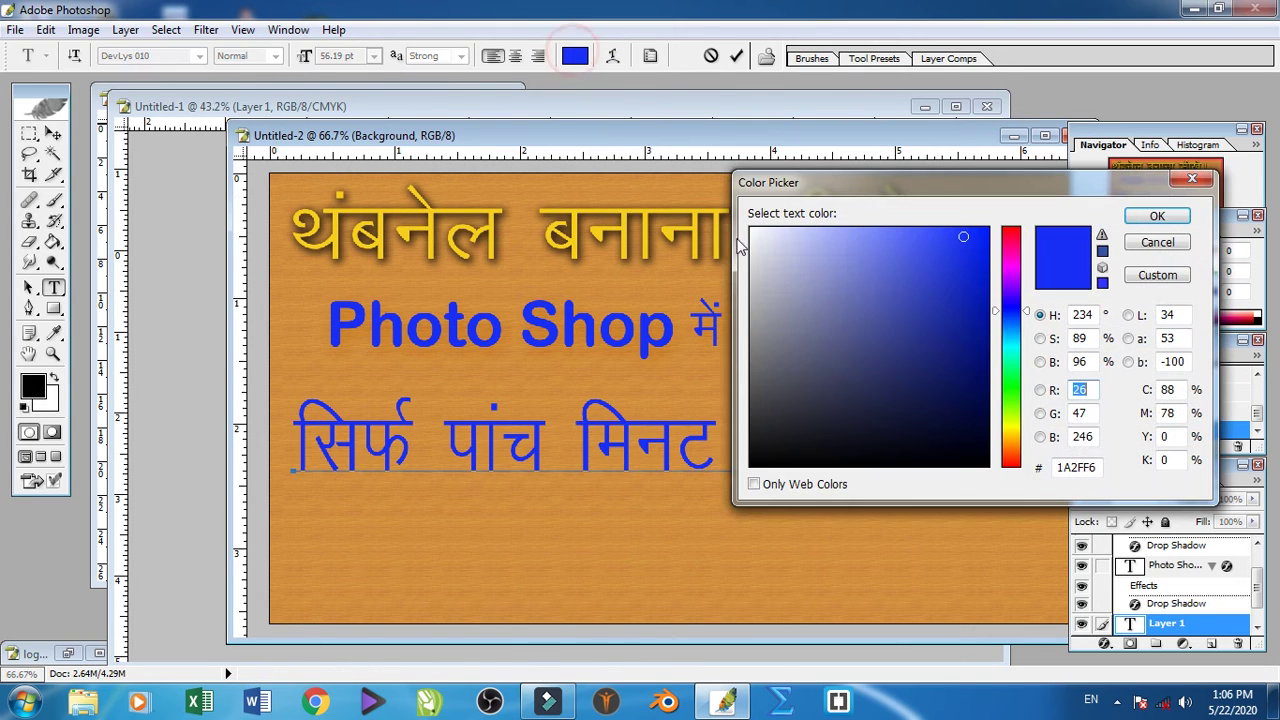
pyautogui.moveTo(1030, 314); pyautogui.dragTo(1027, 352)
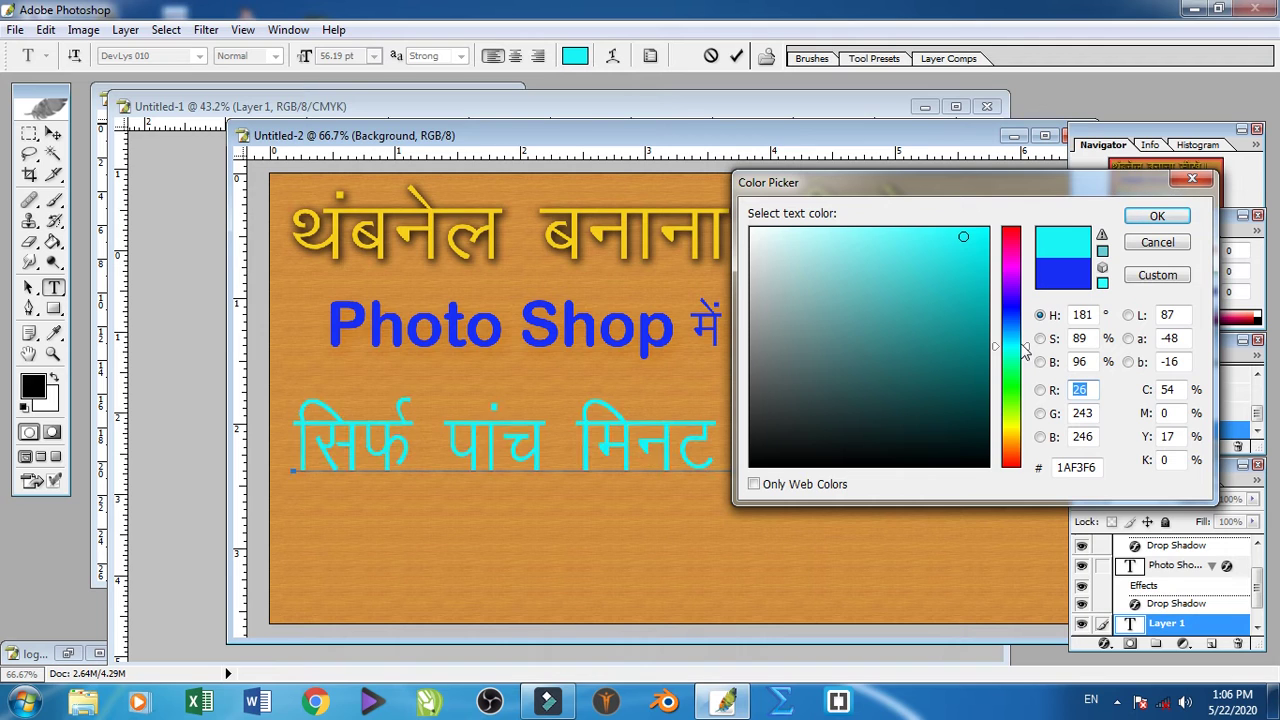
pyautogui.click(1157, 217)
pyautogui.click(765, 472)
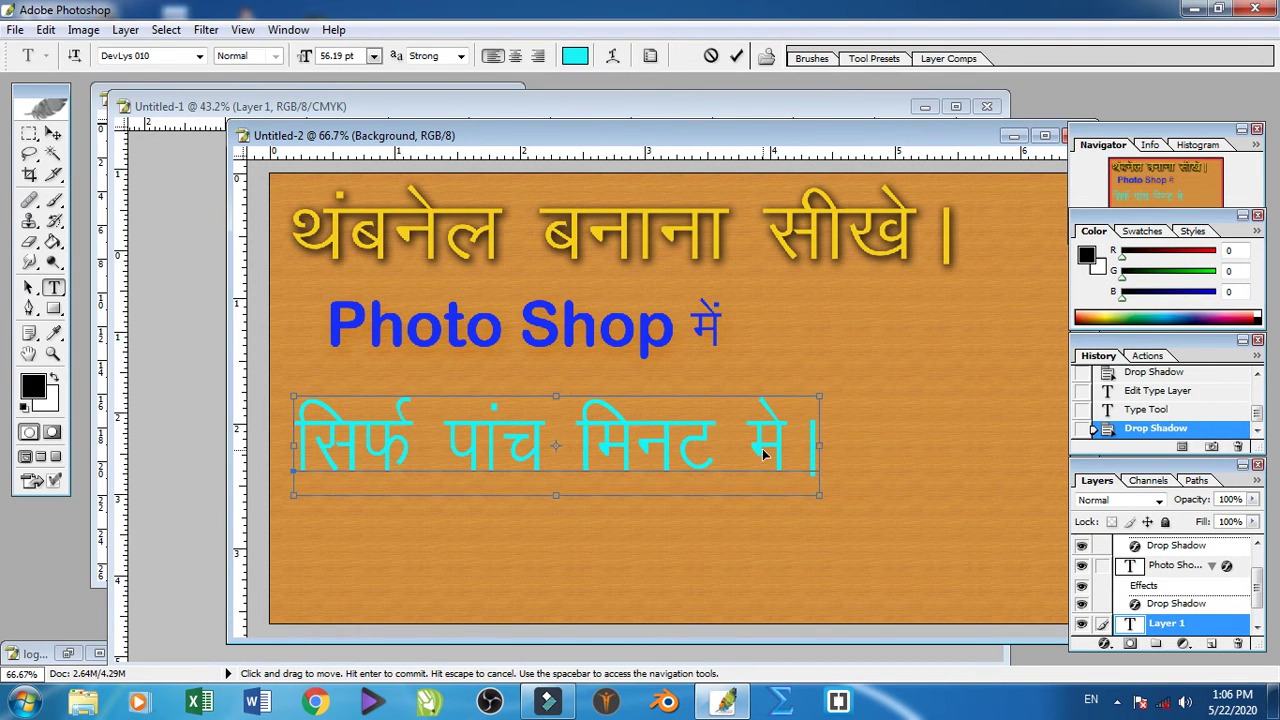
pyautogui.hotkey('ctrl', 'a')
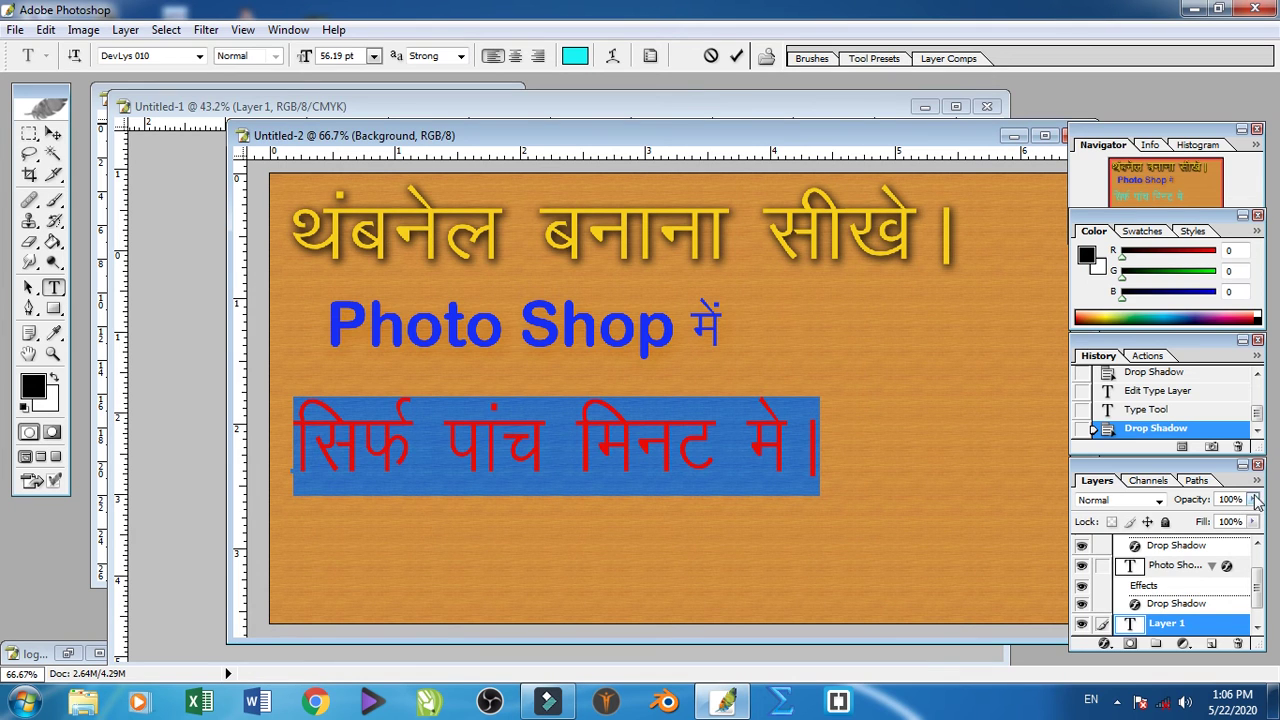
# Step: Give the cyan 'सिर्फ पांच मिनट मे।' line a drop shadow with size 18 and spread 29
pyautogui.click(1258, 480)
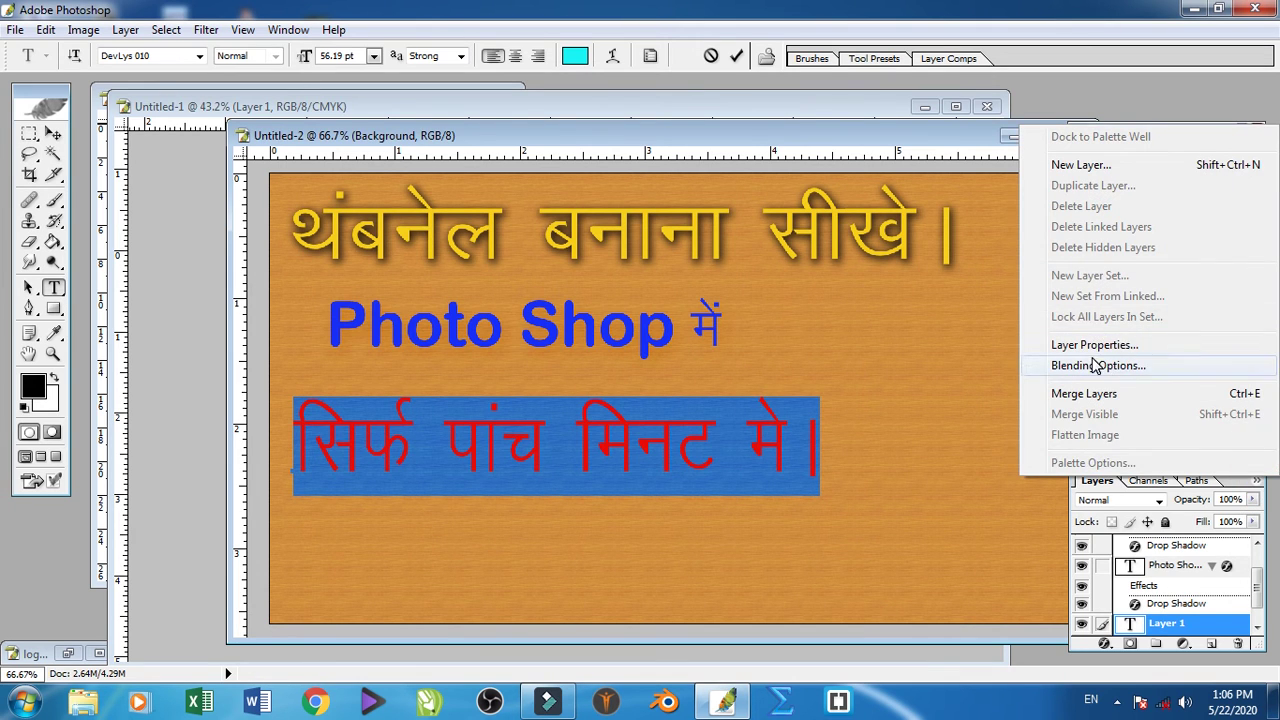
pyautogui.click(1095, 365)
pyautogui.moveTo(850, 245); pyautogui.dragTo(860, 169)
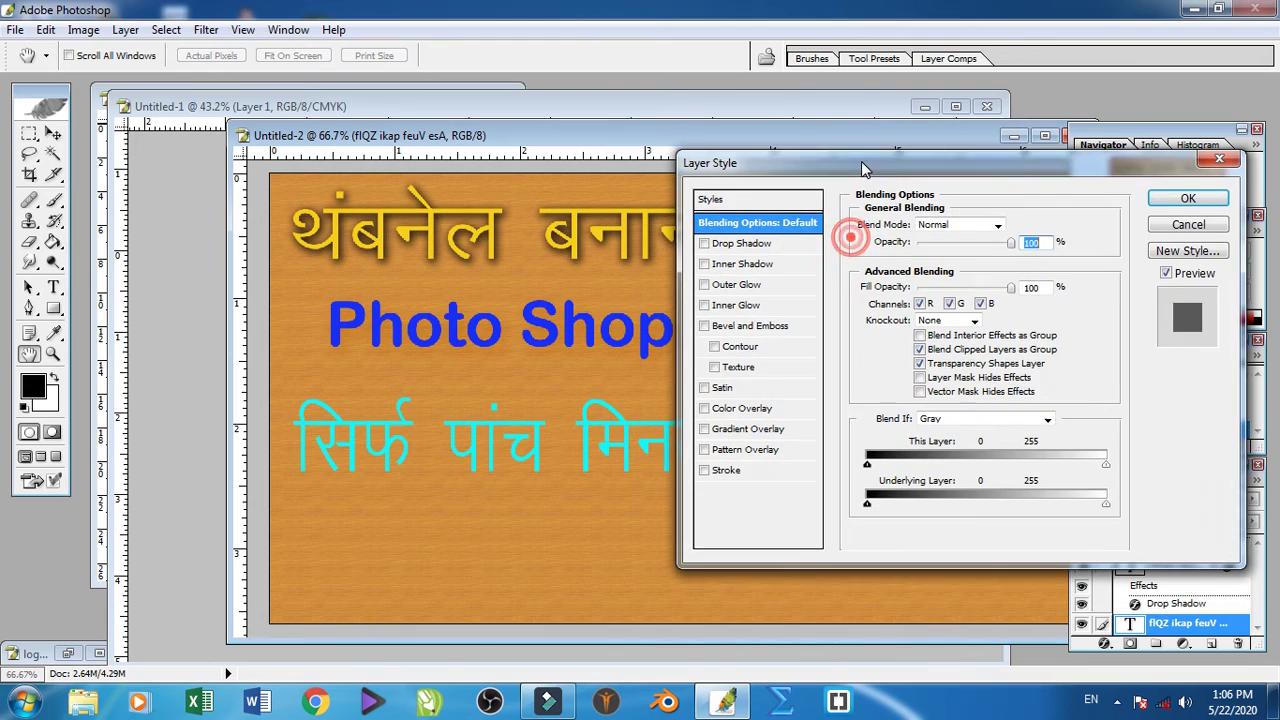
pyautogui.click(740, 245)
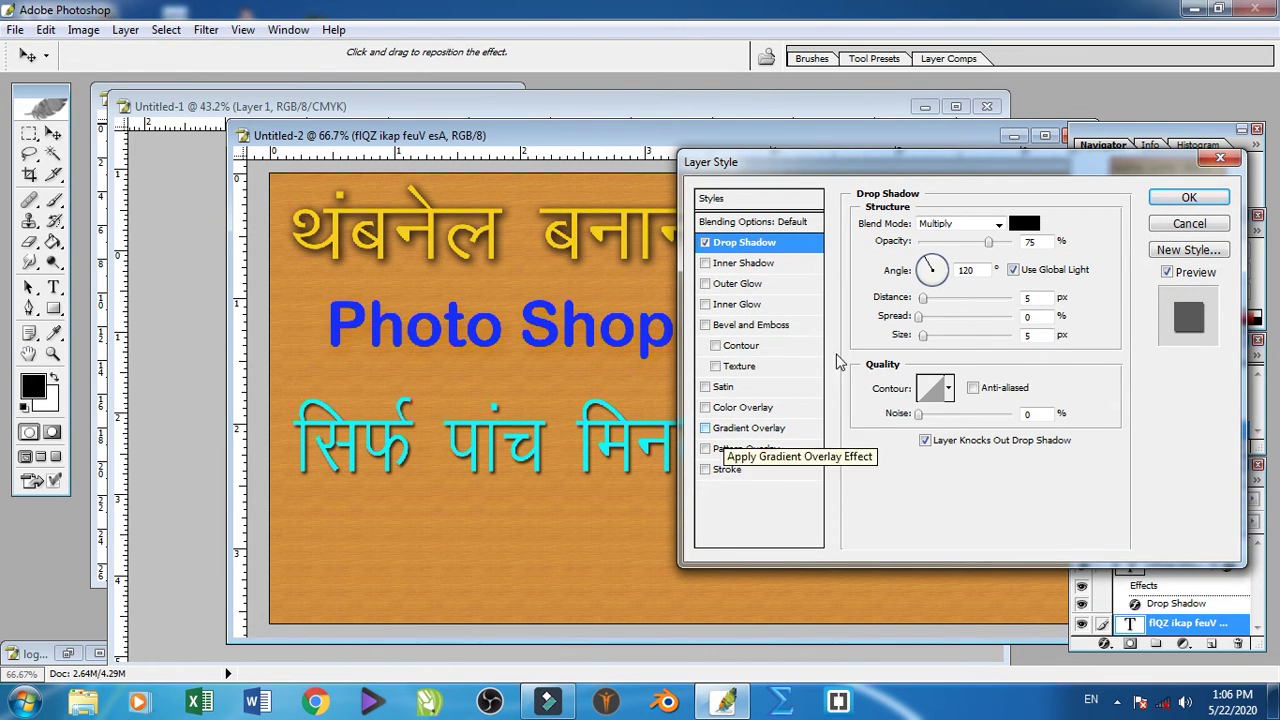
pyautogui.click(923, 336)
pyautogui.moveTo(923, 336); pyautogui.dragTo(945, 316)
pyautogui.click(917, 316)
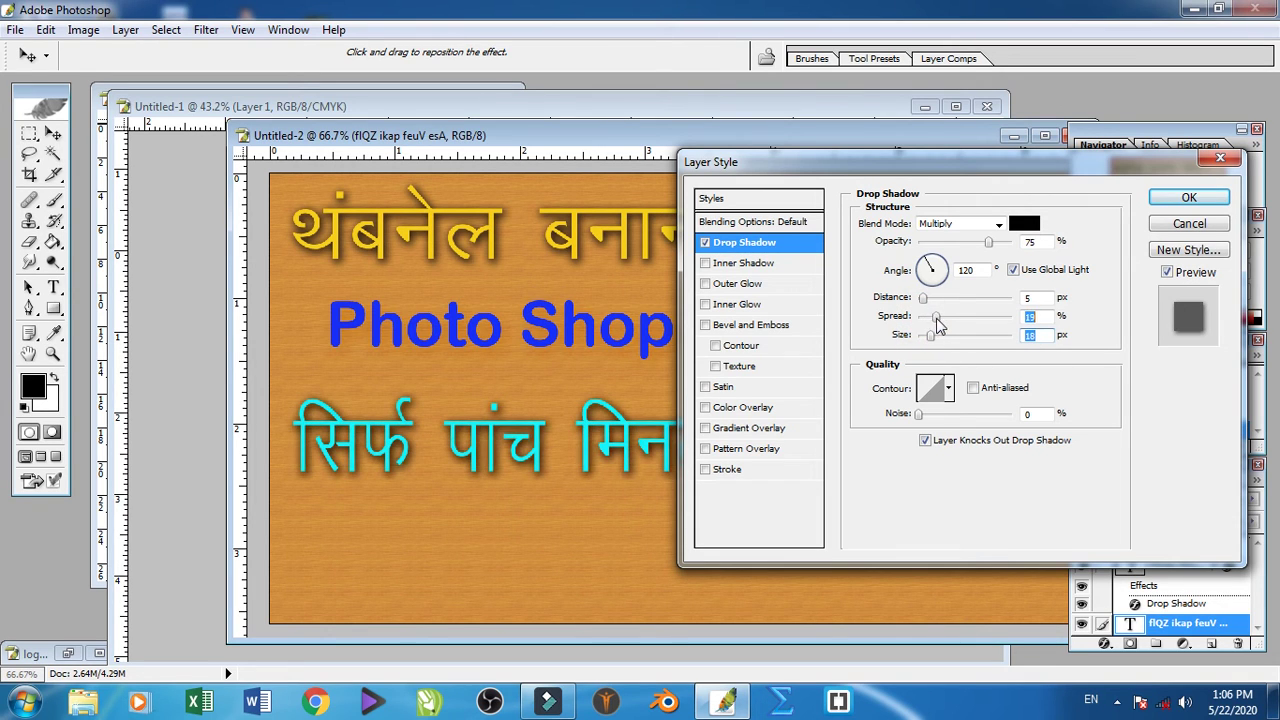
pyautogui.click(1190, 200)
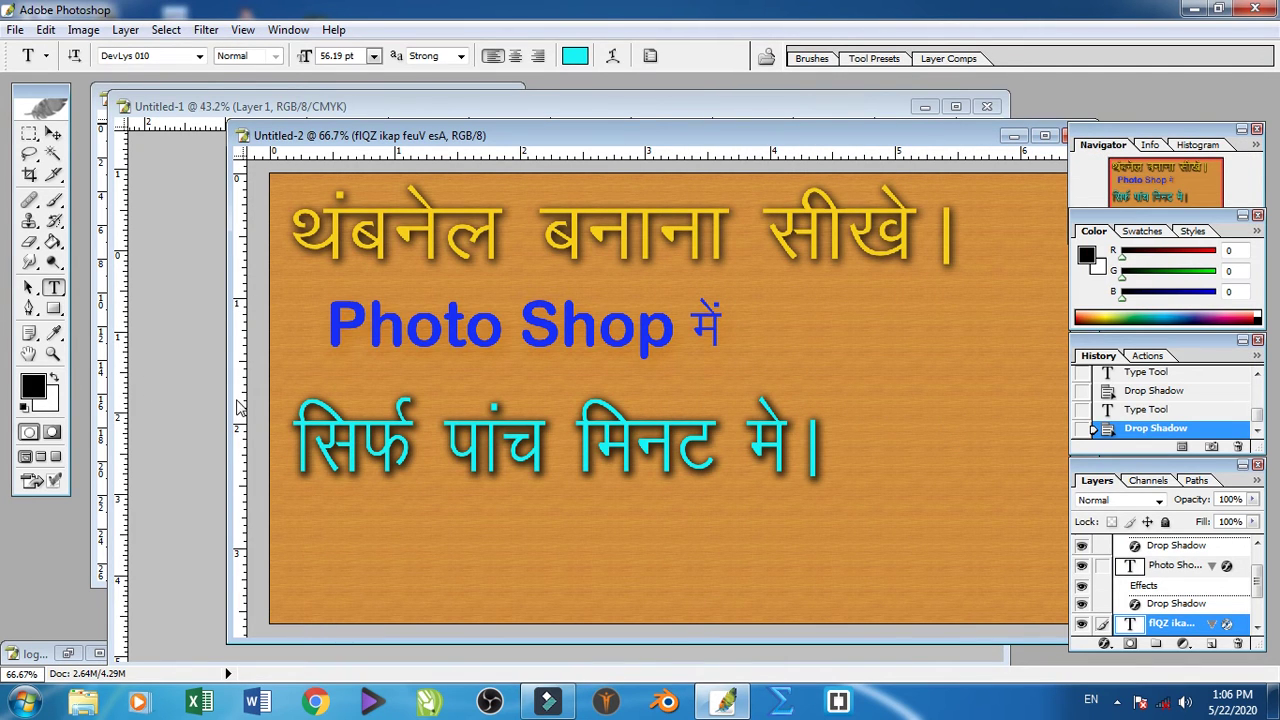
# Step: Add the fourth line 'बडी ही आसानी के साथ।', enlarge it slightly and nudge it left and down
pyautogui.scroll(-3, 1175, 590)
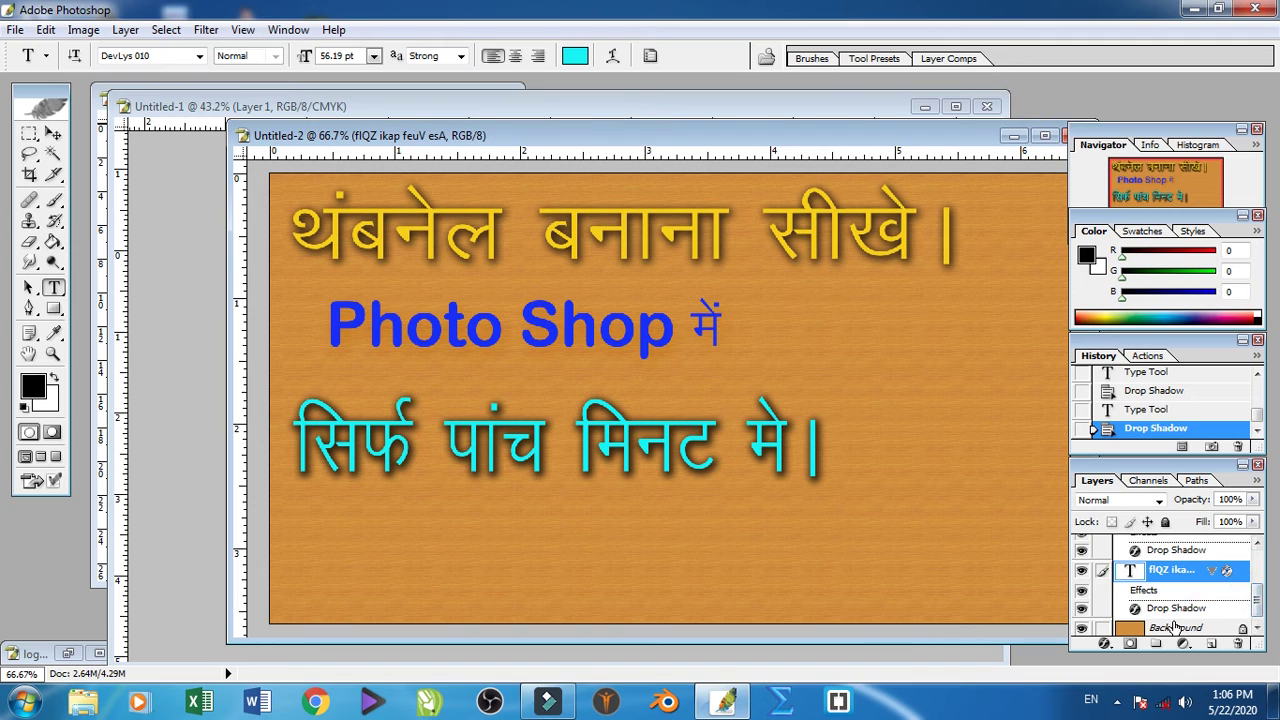
pyautogui.click(1176, 623)
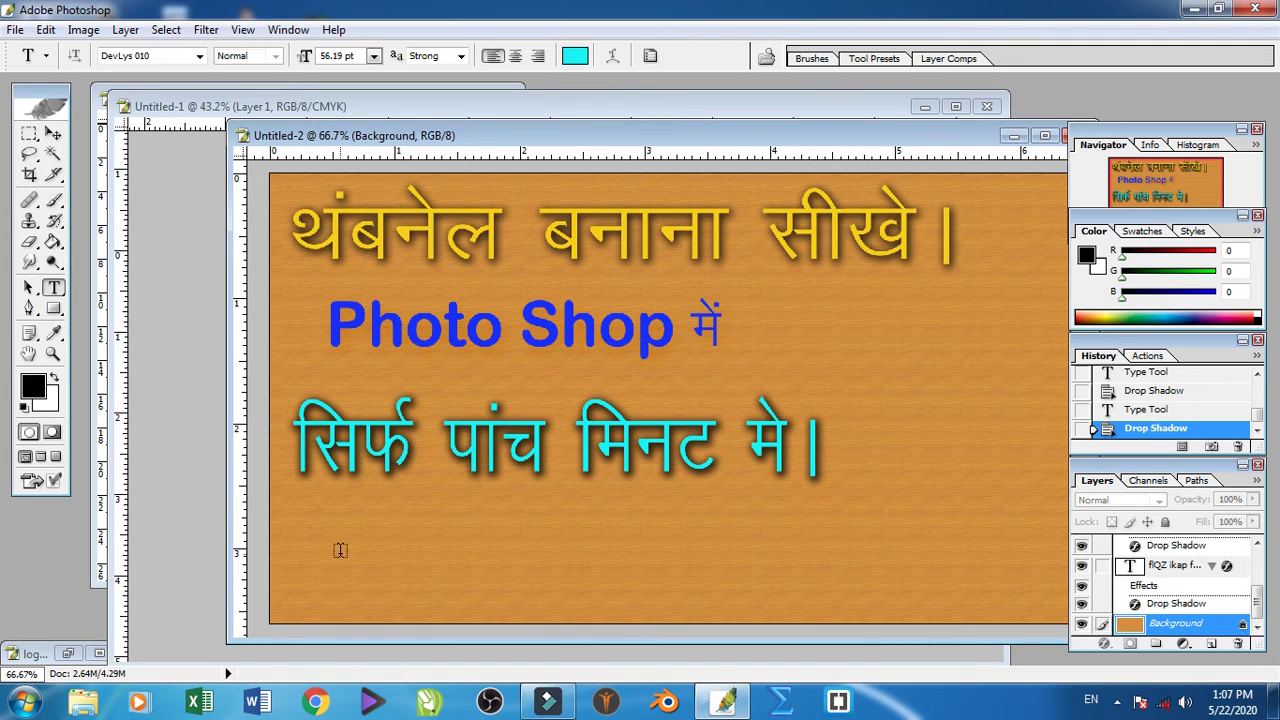
pyautogui.click(325, 557)
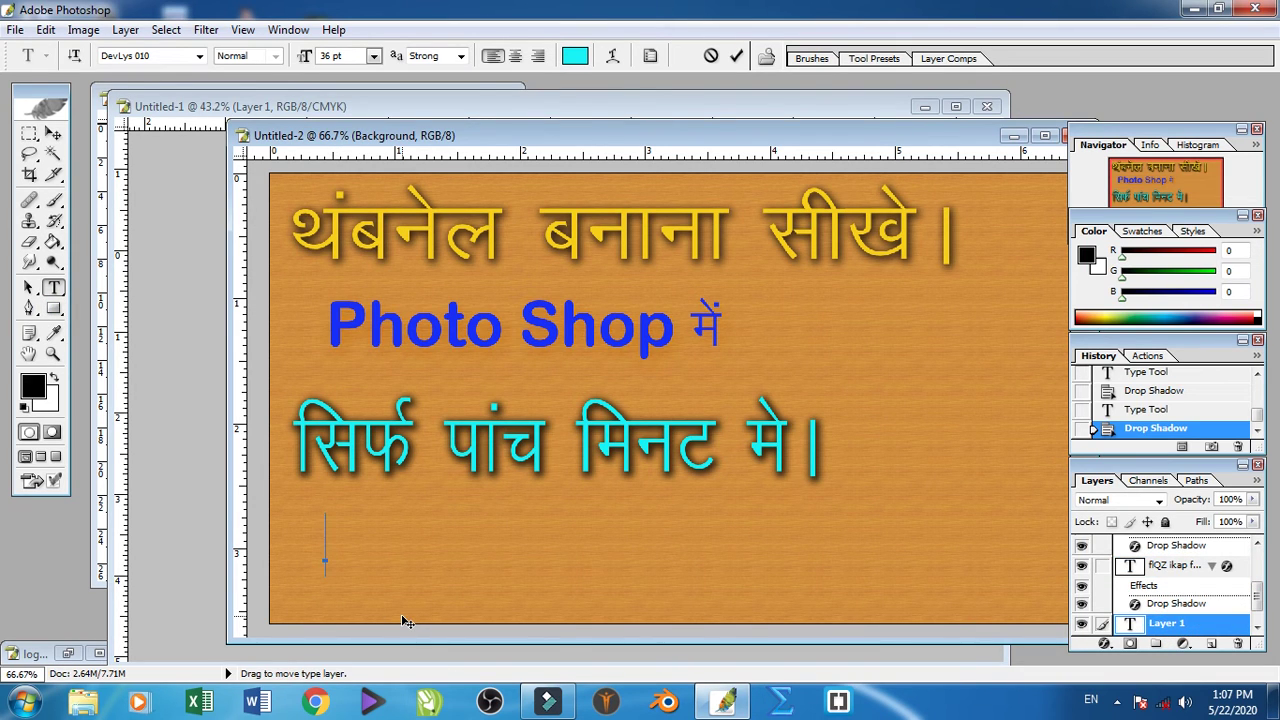
pyautogui.write('ब')
pyautogui.write('डी ही आ')
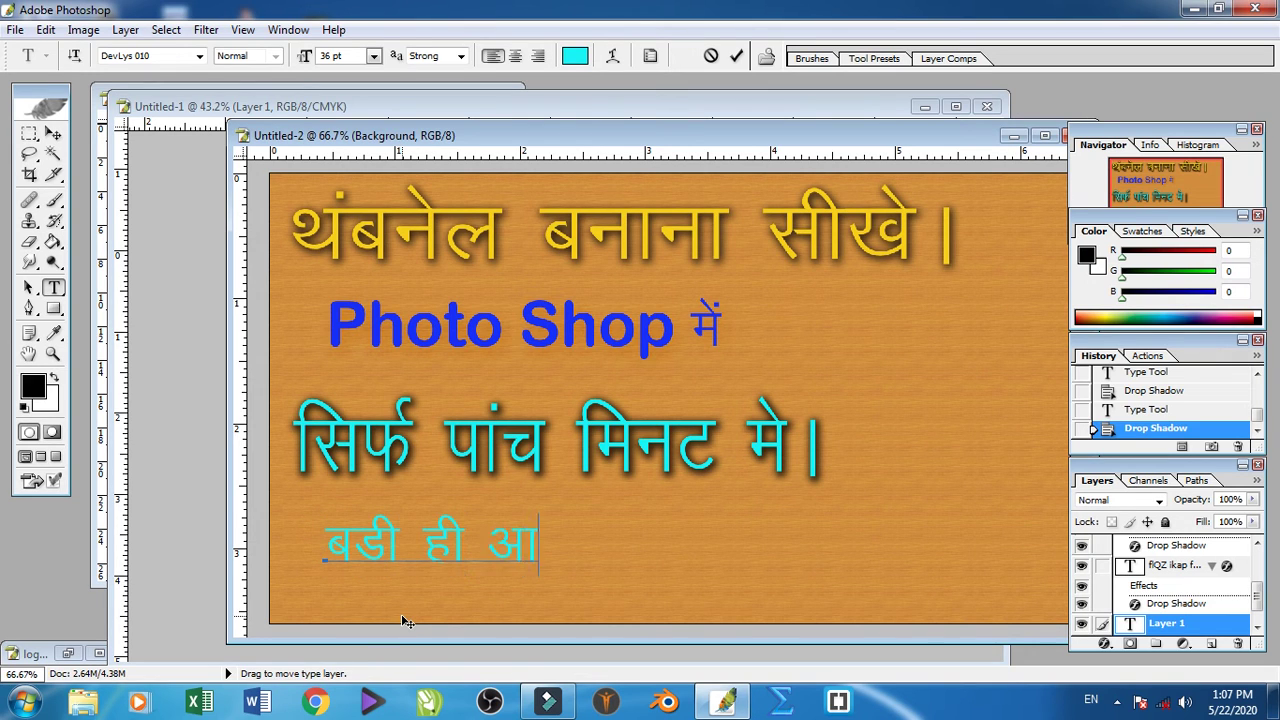
pyautogui.write('सानी के स')
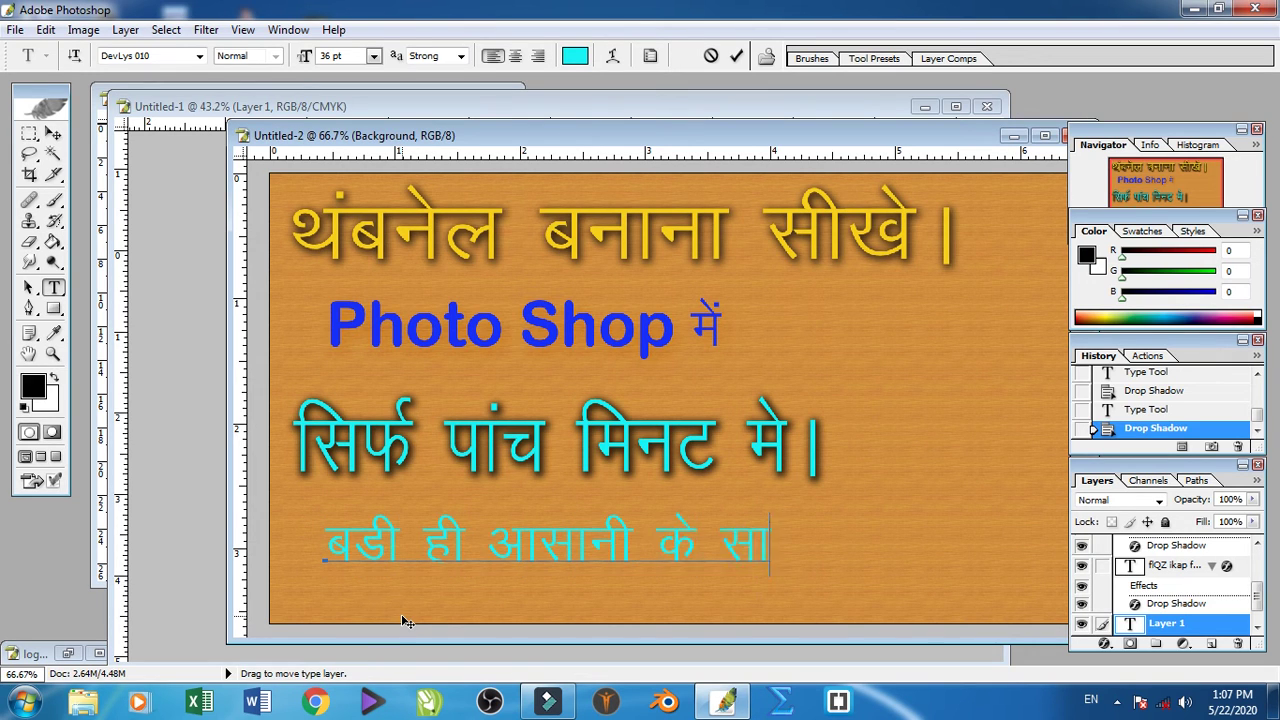
pyautogui.write('ाथ।')
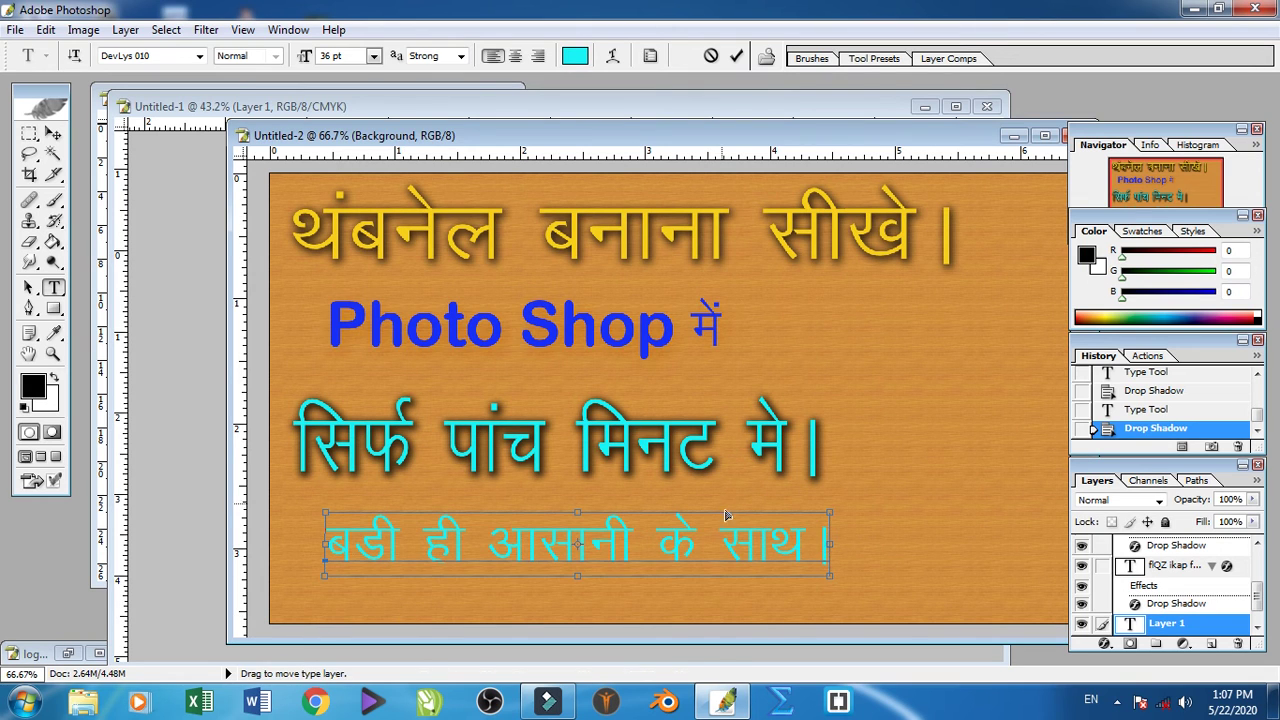
pyautogui.moveTo(834, 566)
pyautogui.mouseDown()
pyautogui.moveTo(884, 625)
pyautogui.moveTo(900, 609)
pyautogui.moveTo(794, 580)
pyautogui.mouseUp()
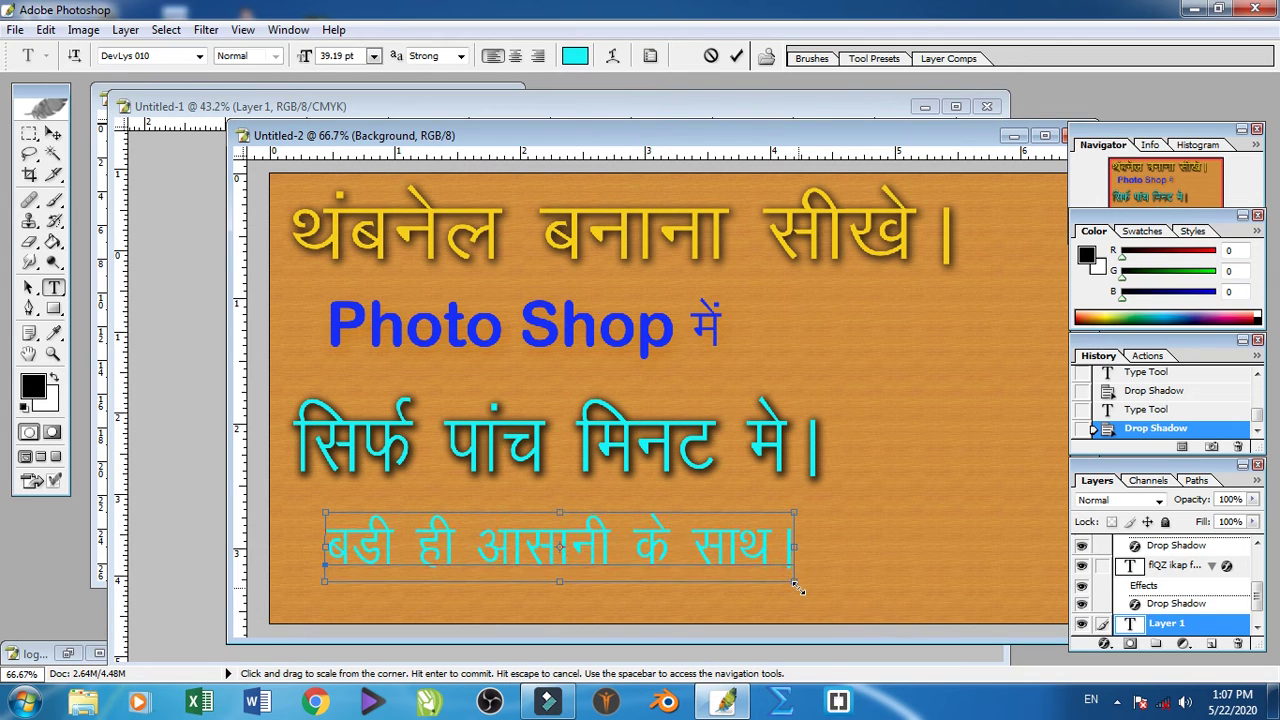
pyautogui.moveTo(650, 541); pyautogui.dragTo(634, 553)
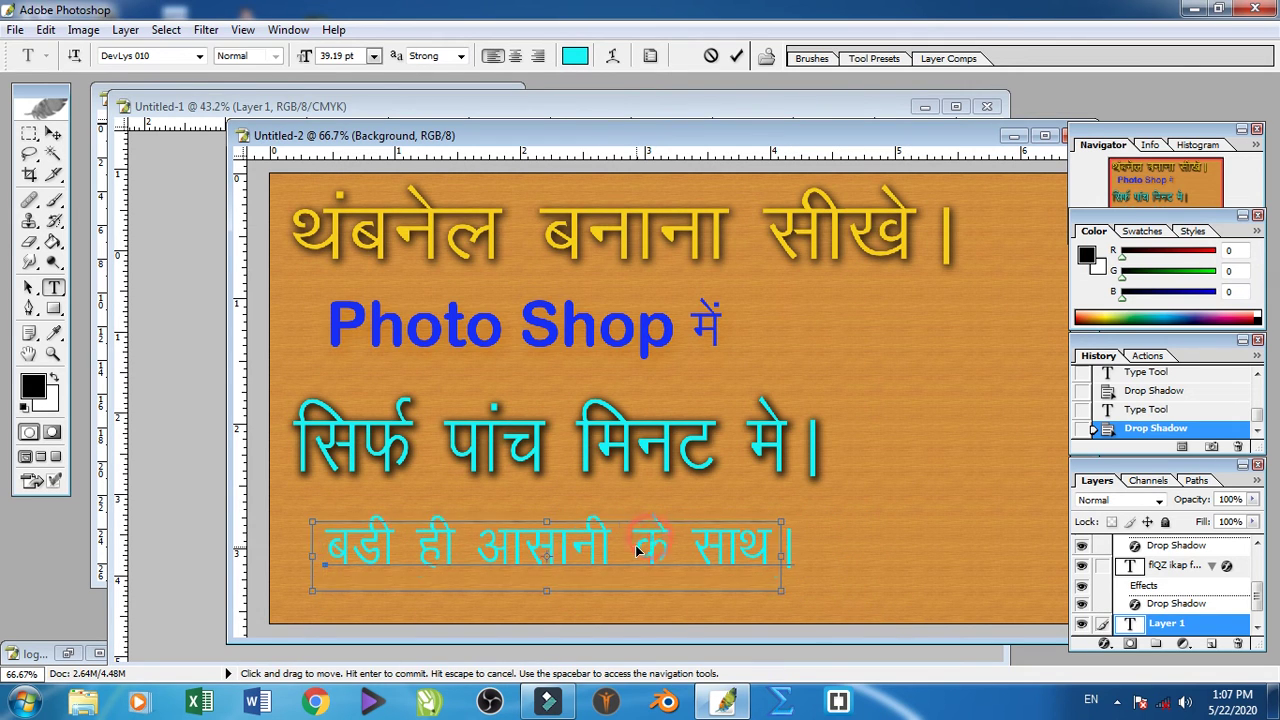
# Step: Recolour the whole fourth line red (F61A39)
pyautogui.hotkey('ctrl', 'a')
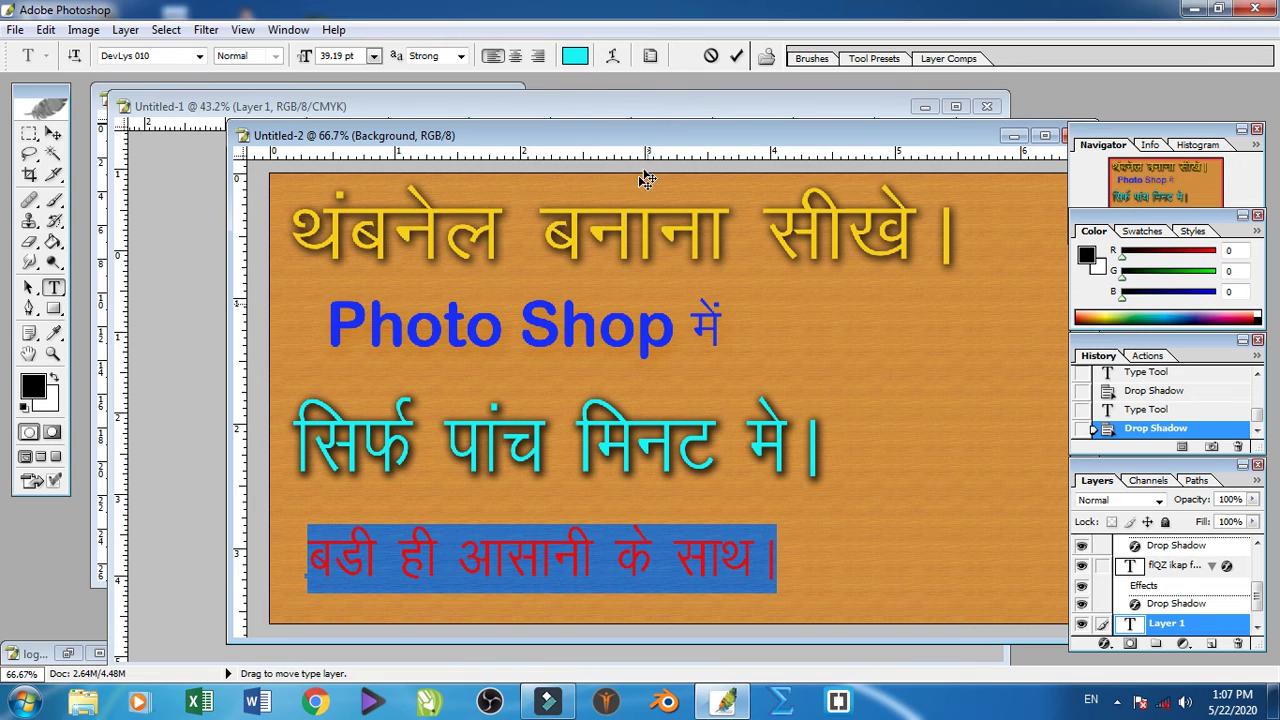
pyautogui.click(575, 55)
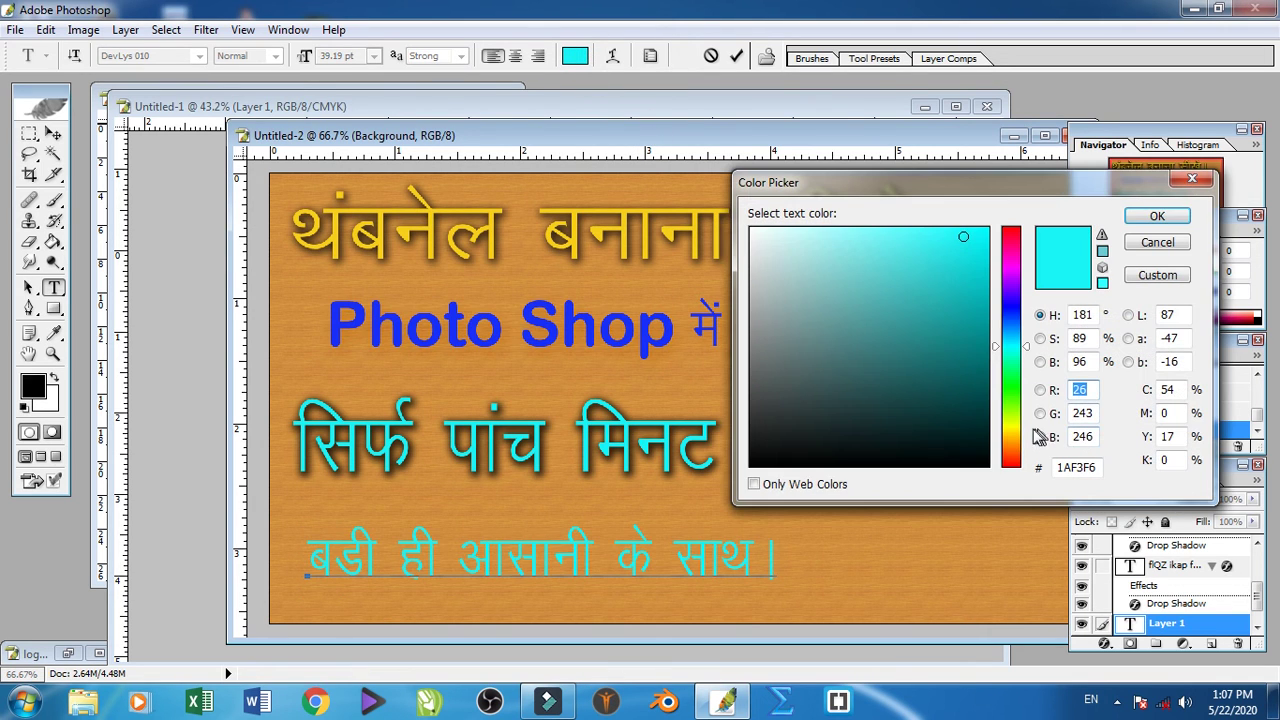
pyautogui.click(1015, 263)
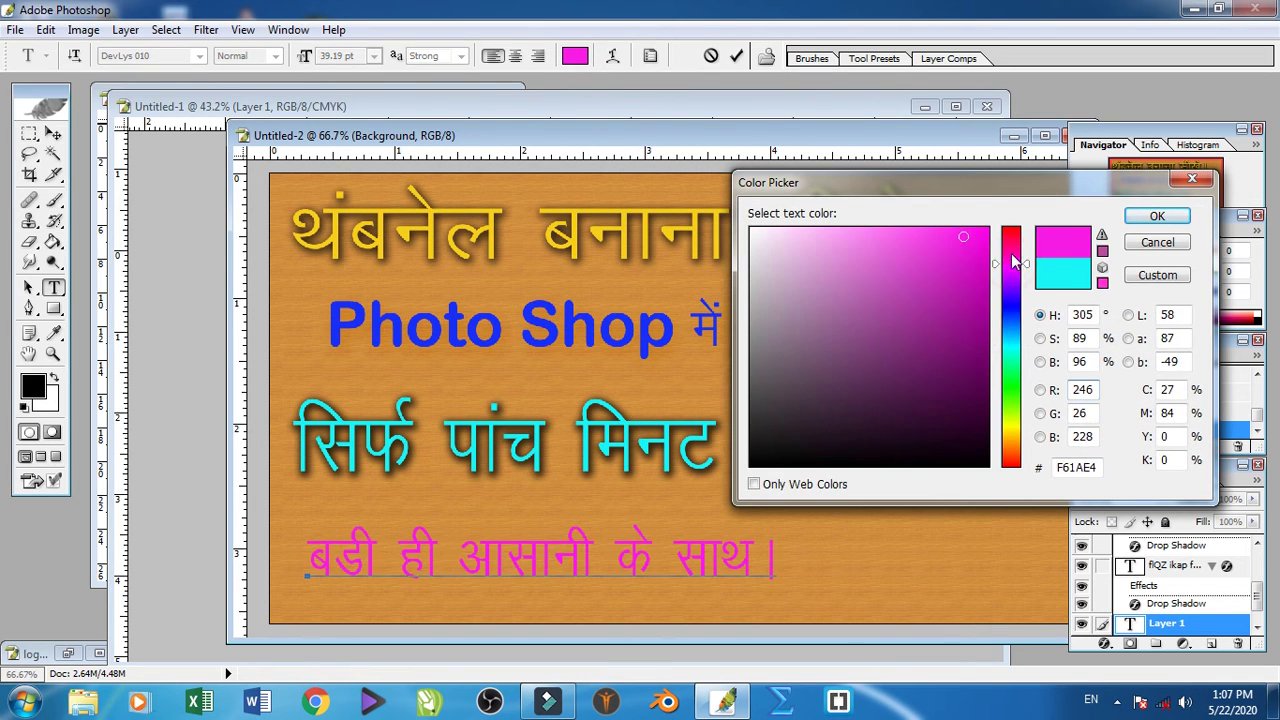
pyautogui.click(1015, 237)
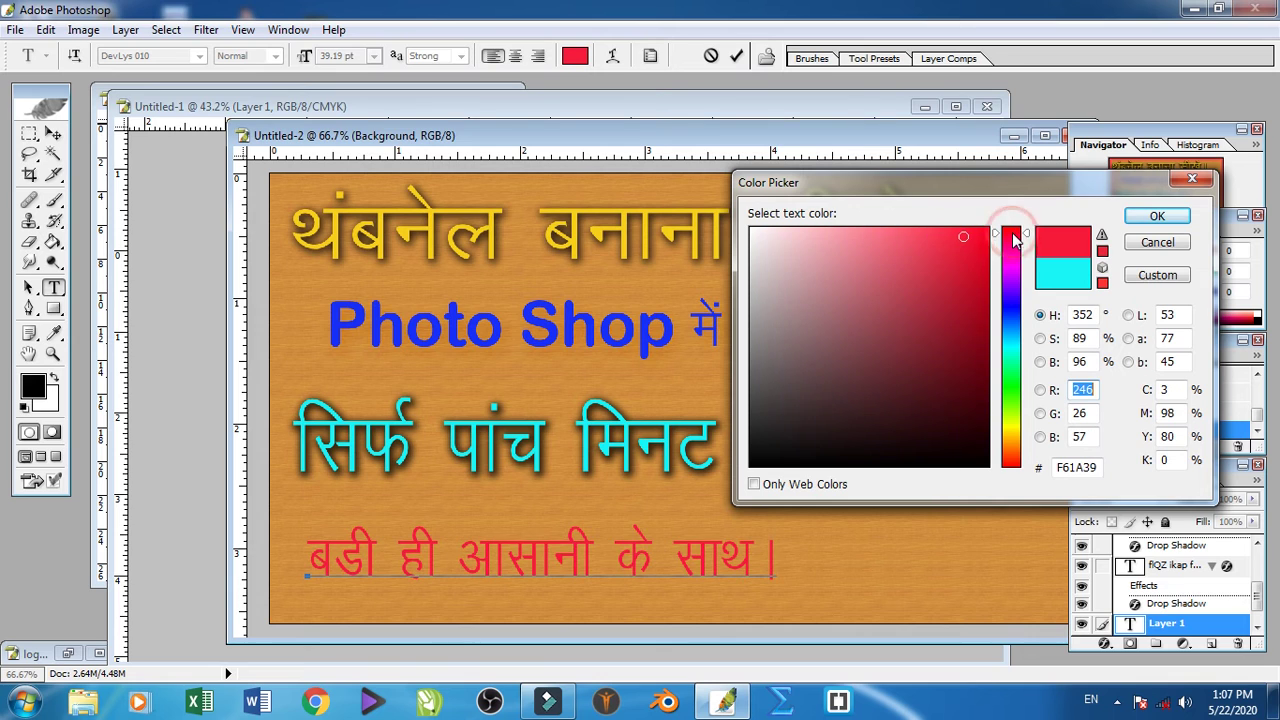
pyautogui.click(1157, 216)
# Step: Give the red fourth line a default drop shadow like the other lines
pyautogui.click(1254, 476)
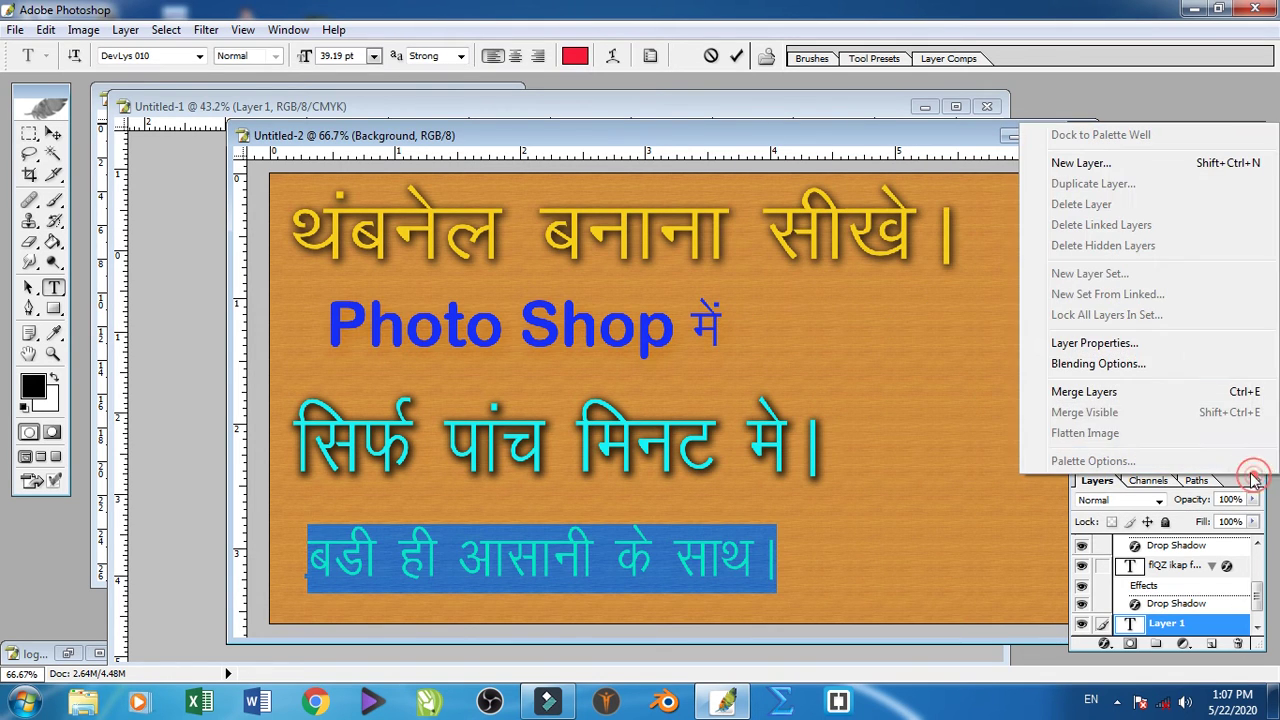
pyautogui.click(1098, 364)
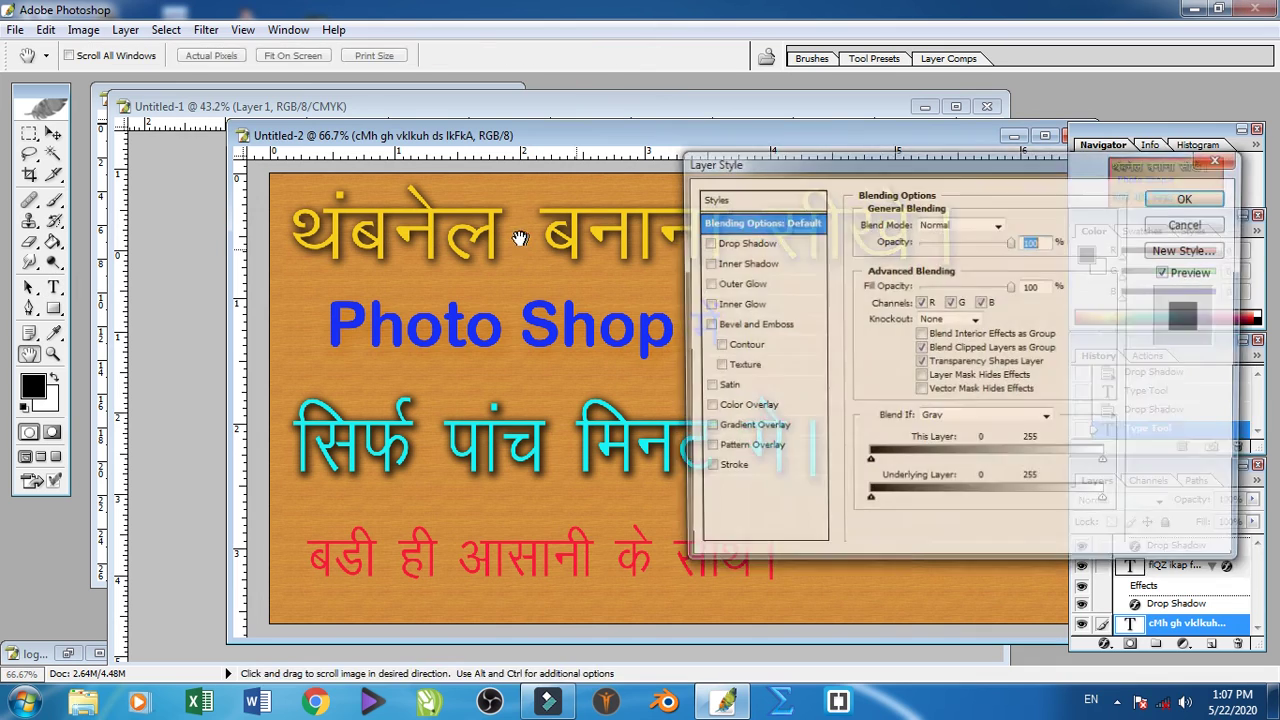
pyautogui.click(745, 245)
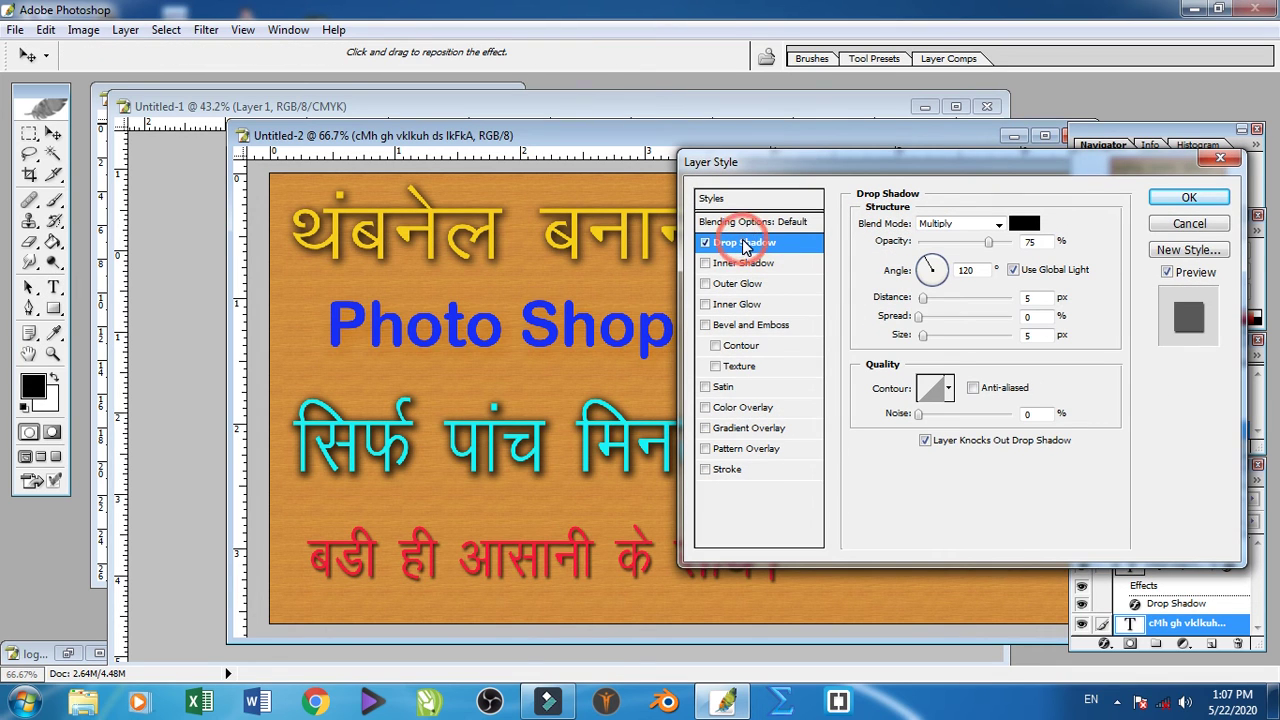
pyautogui.click(1185, 200)
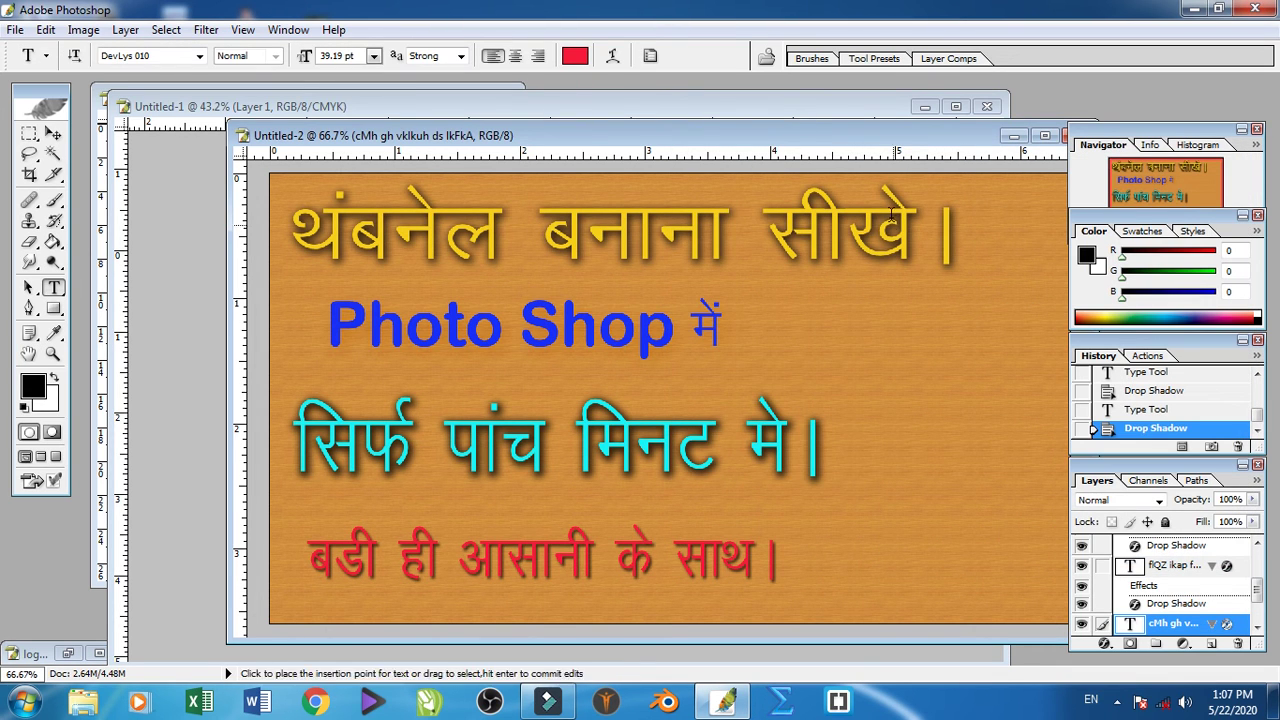
pyautogui.moveTo(798, 134)
pyautogui.mouseDown()
pyautogui.moveTo(688, 129)
pyautogui.moveTo(757, 117)
pyautogui.mouseUp()
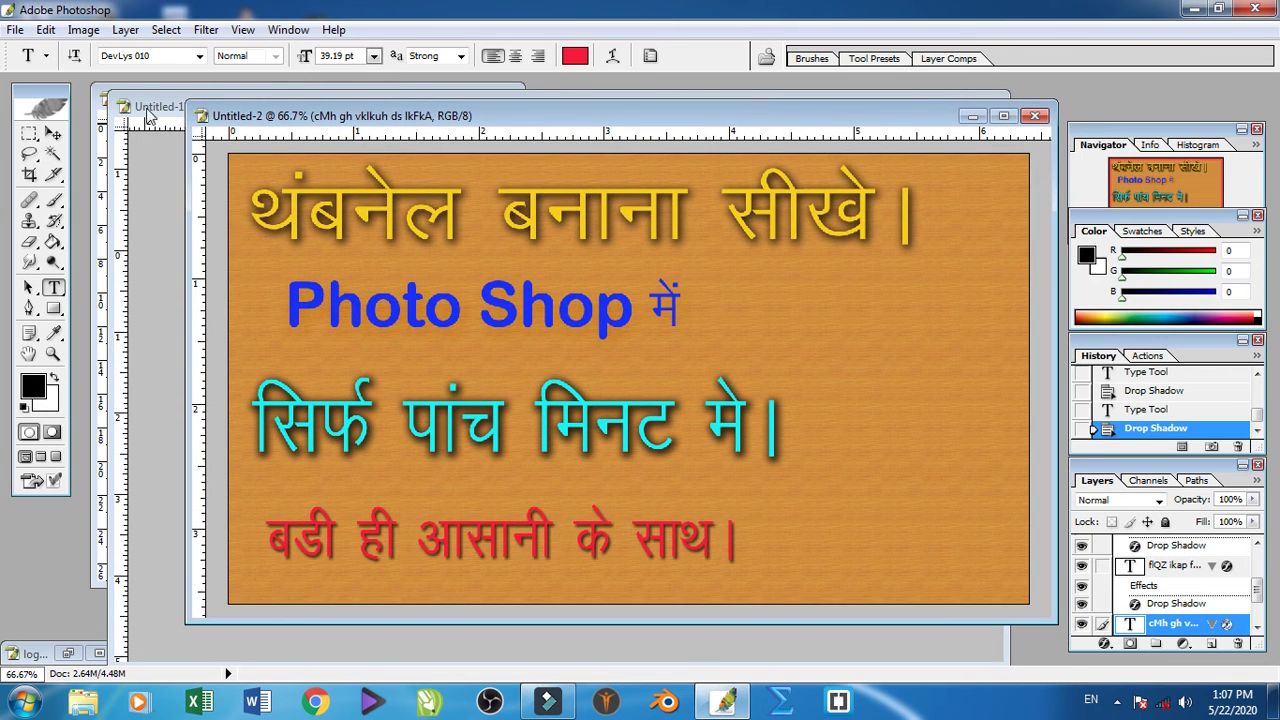
# Step: Move the reference thumbnail window aside and bring the 4568.png cutout photo forward
pyautogui.click(148, 108)
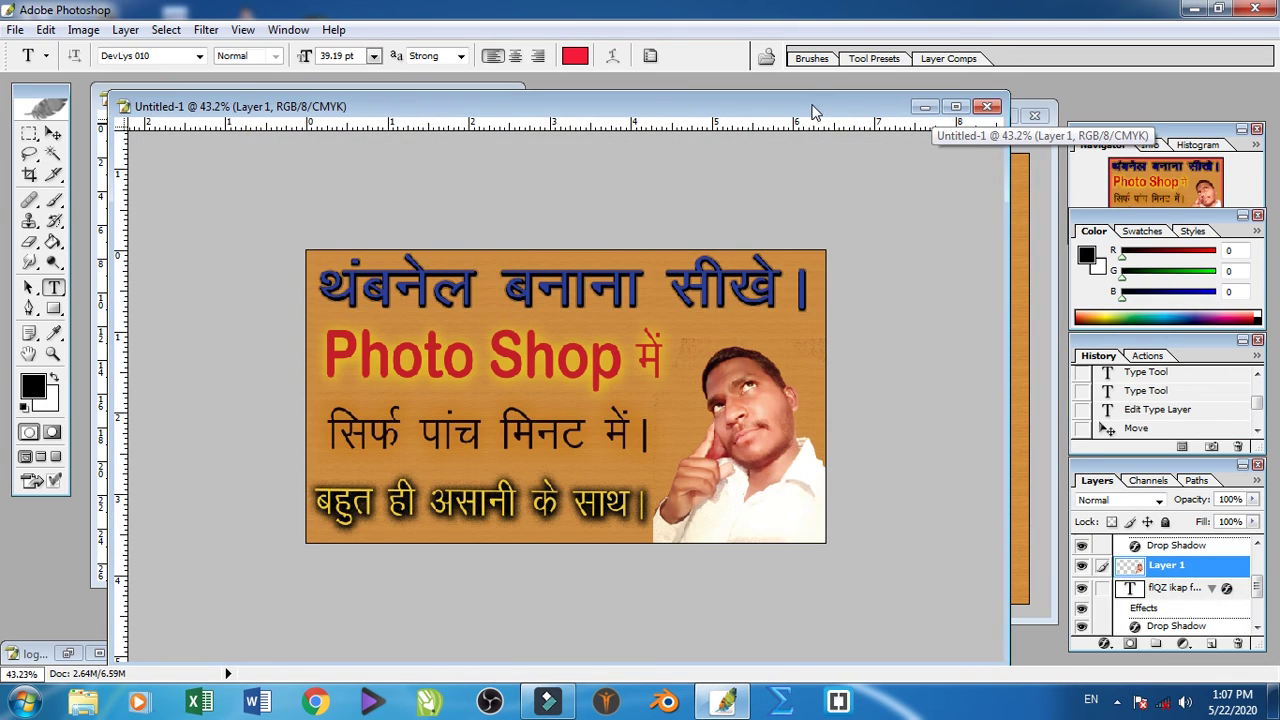
pyautogui.moveTo(815, 106); pyautogui.dragTo(855, 640)
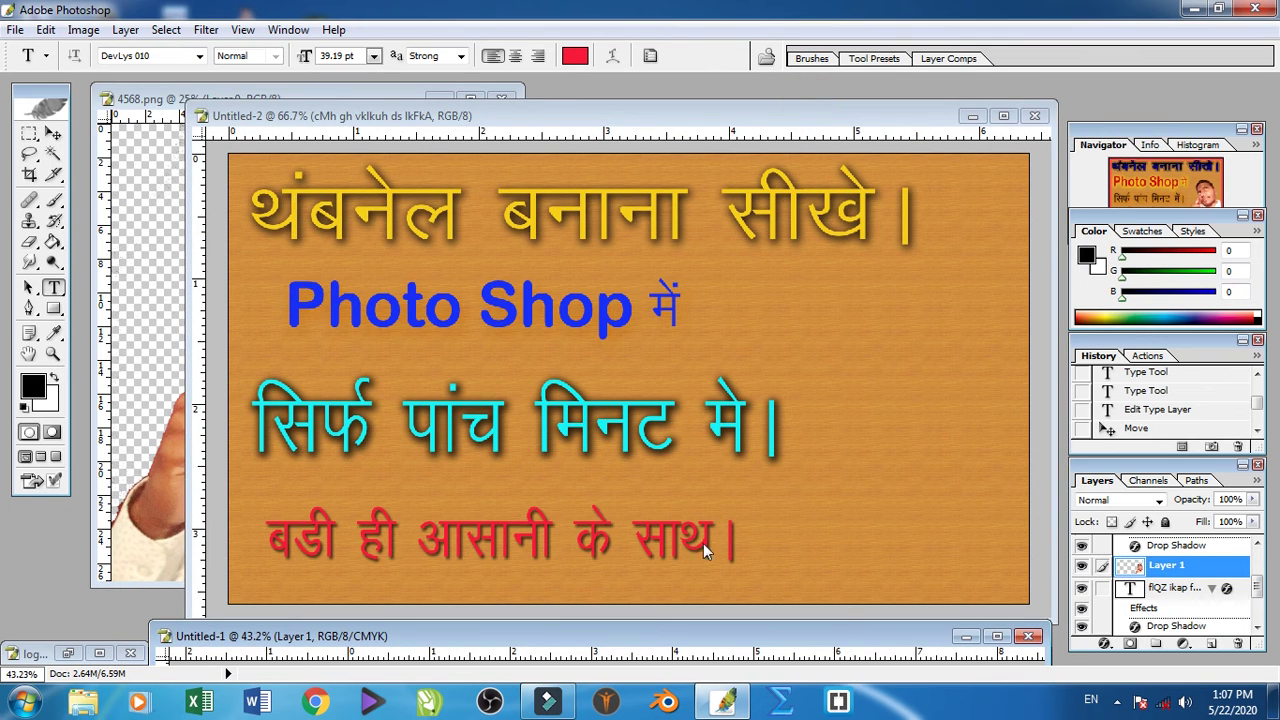
pyautogui.click(130, 255)
pyautogui.moveTo(322, 98); pyautogui.dragTo(290, 100)
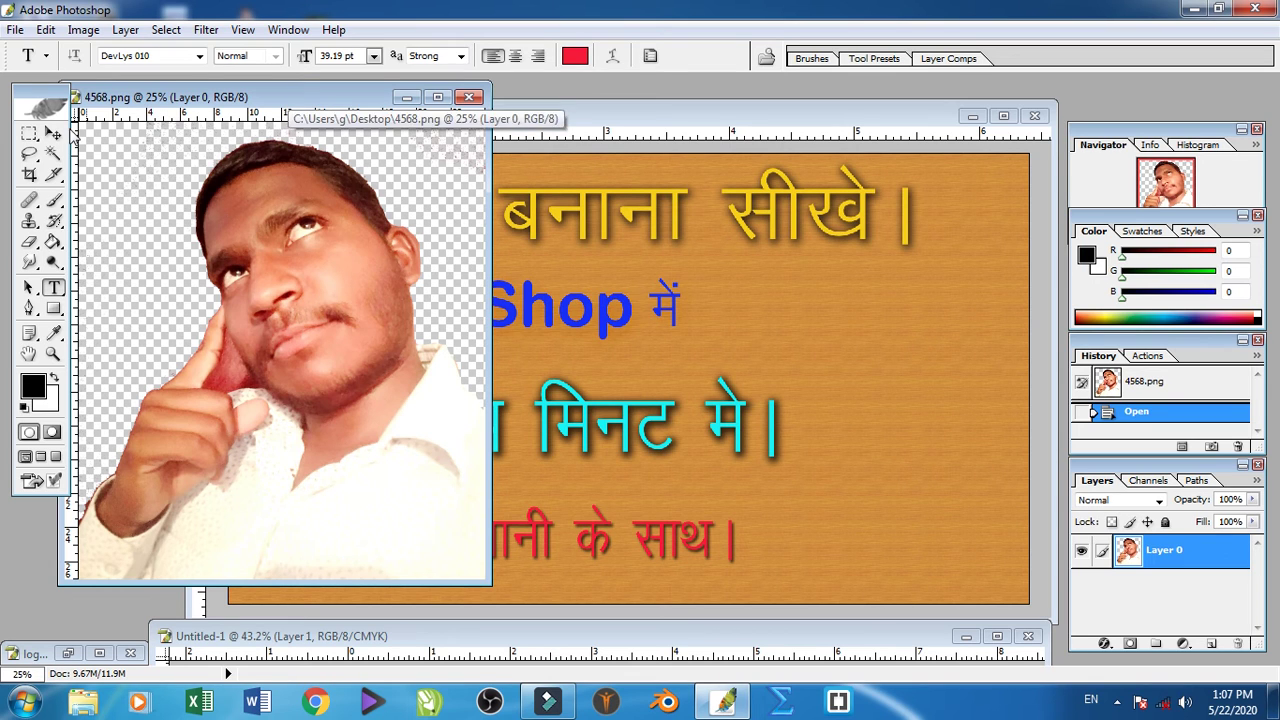
# Step: Copy the man's cutout photo into the Untitled-2 thumbnail and zoom out to see it whole
pyautogui.press('v')
pyautogui.moveTo(279, 238); pyautogui.dragTo(724, 455)
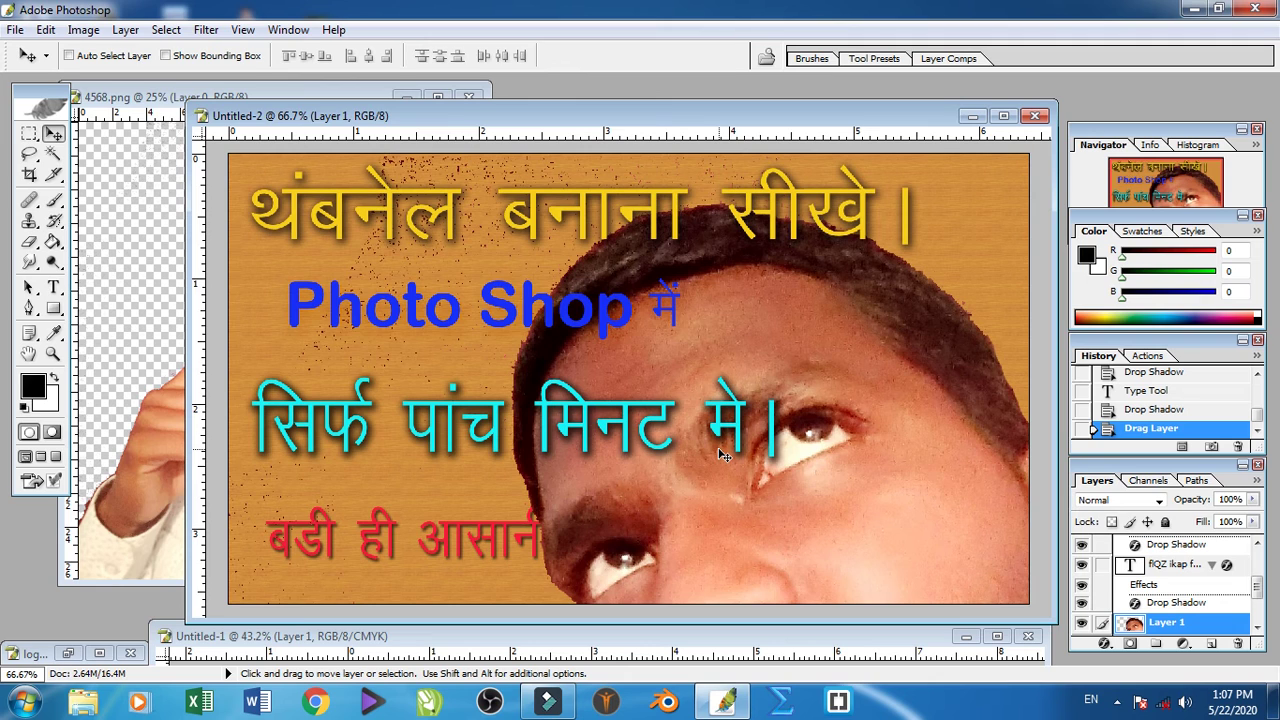
pyautogui.hotkey('ctrl', '-')
pyautogui.hotkey('ctrl', '-')
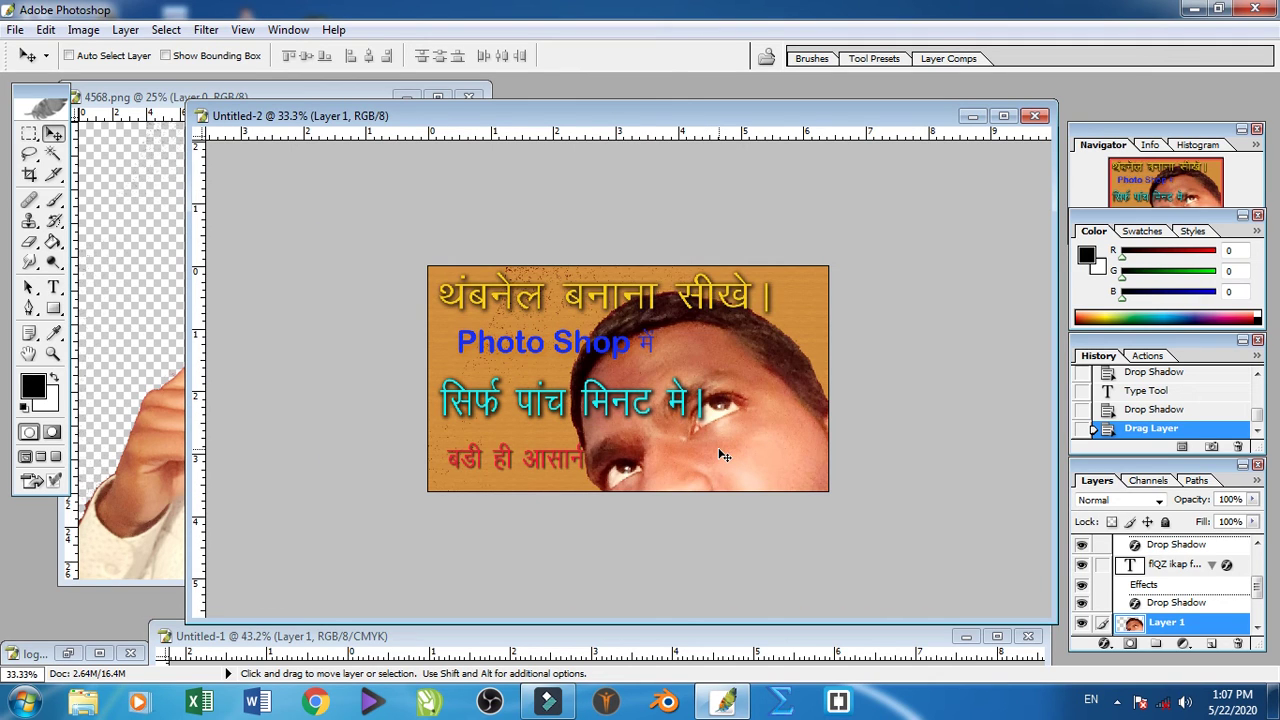
# Step: Scale the photo down to about 28% and set it in the thumbnail's bottom-right corner
pyautogui.hotkey('ctrl', 't')
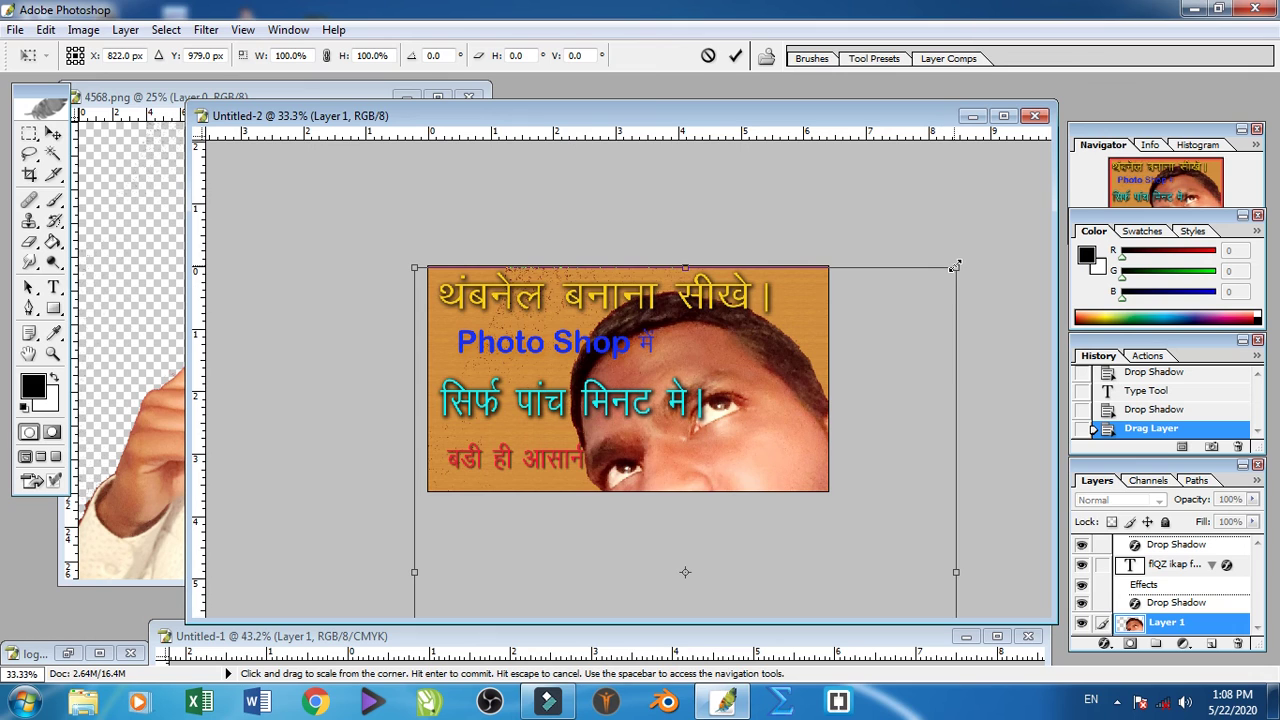
pyautogui.moveTo(946, 283); pyautogui.dragTo(662, 559)
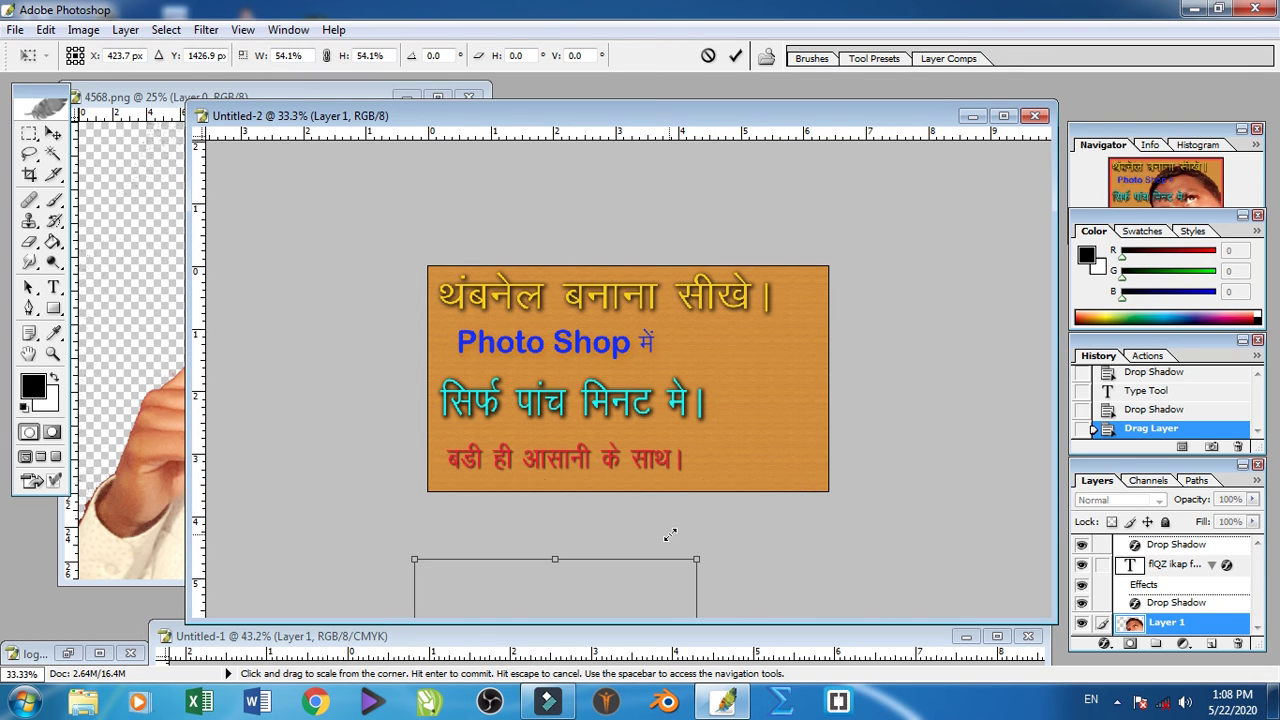
pyautogui.moveTo(651, 585)
pyautogui.mouseDown()
pyautogui.moveTo(846, 286)
pyautogui.moveTo(720, 424)
pyautogui.mouseUp()
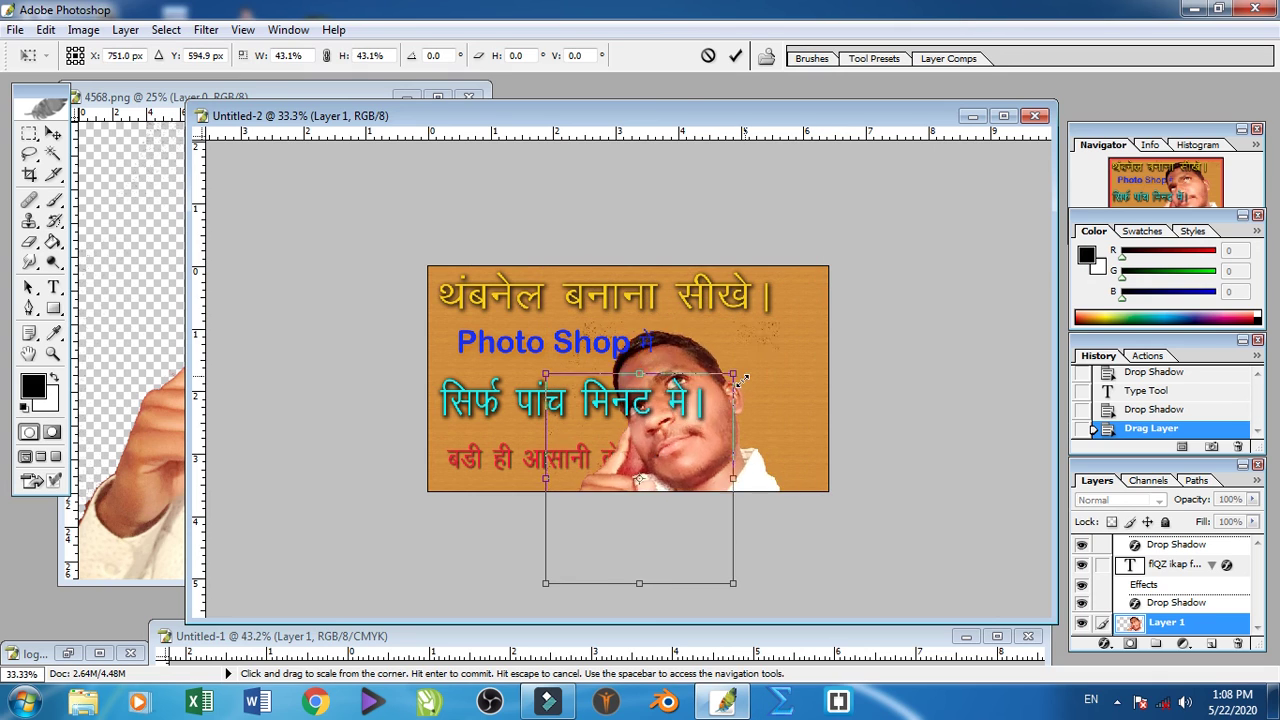
pyautogui.moveTo(648, 478)
pyautogui.mouseDown()
pyautogui.moveTo(787, 368)
pyautogui.moveTo(782, 386)
pyautogui.mouseUp()
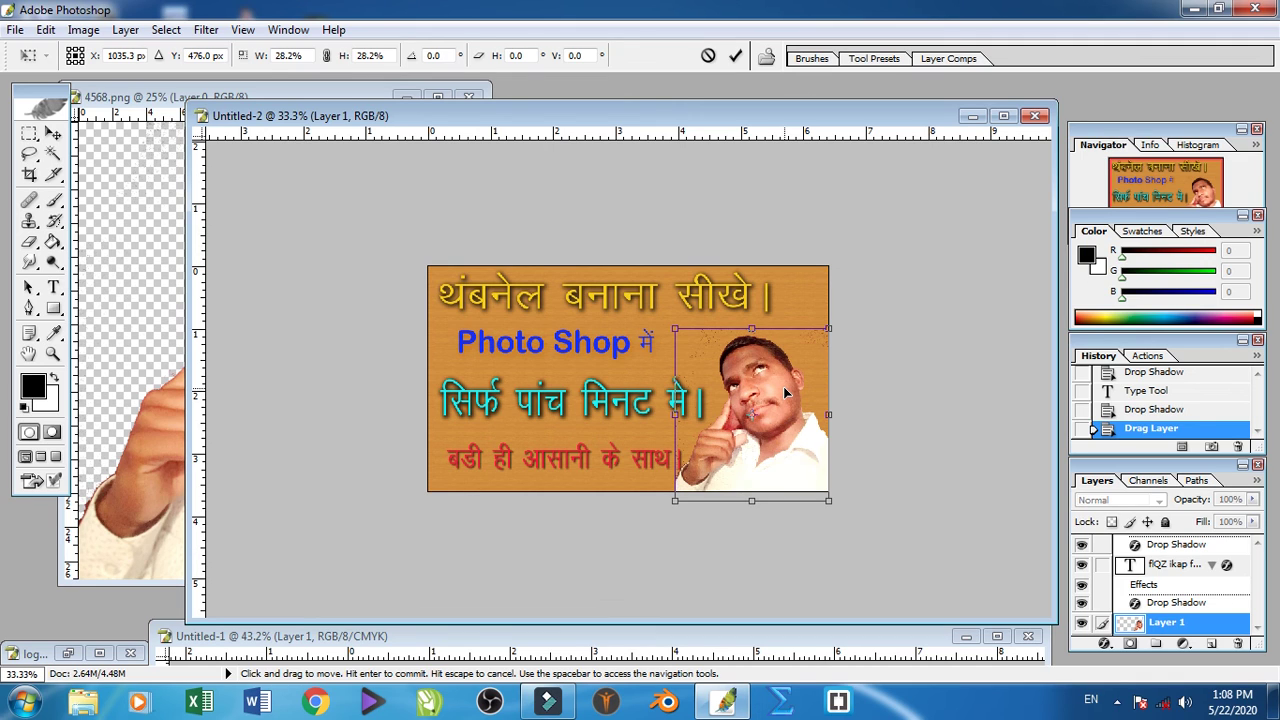
pyautogui.press('Return')
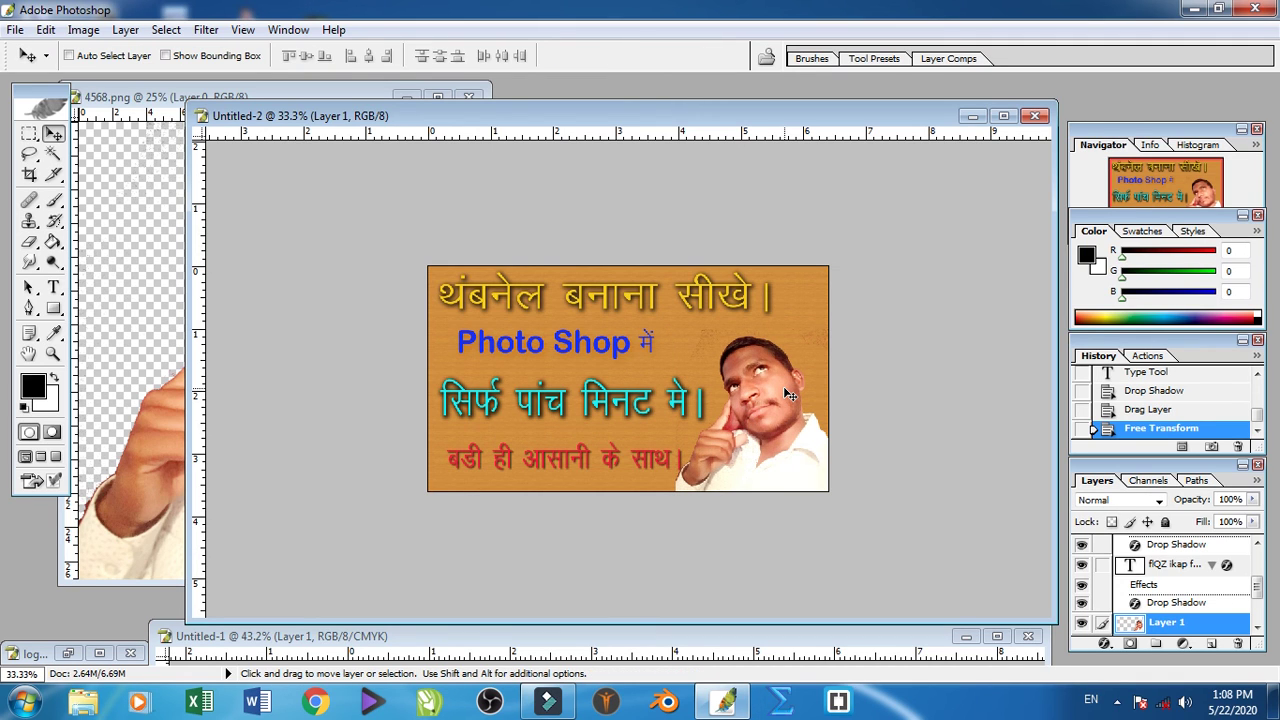